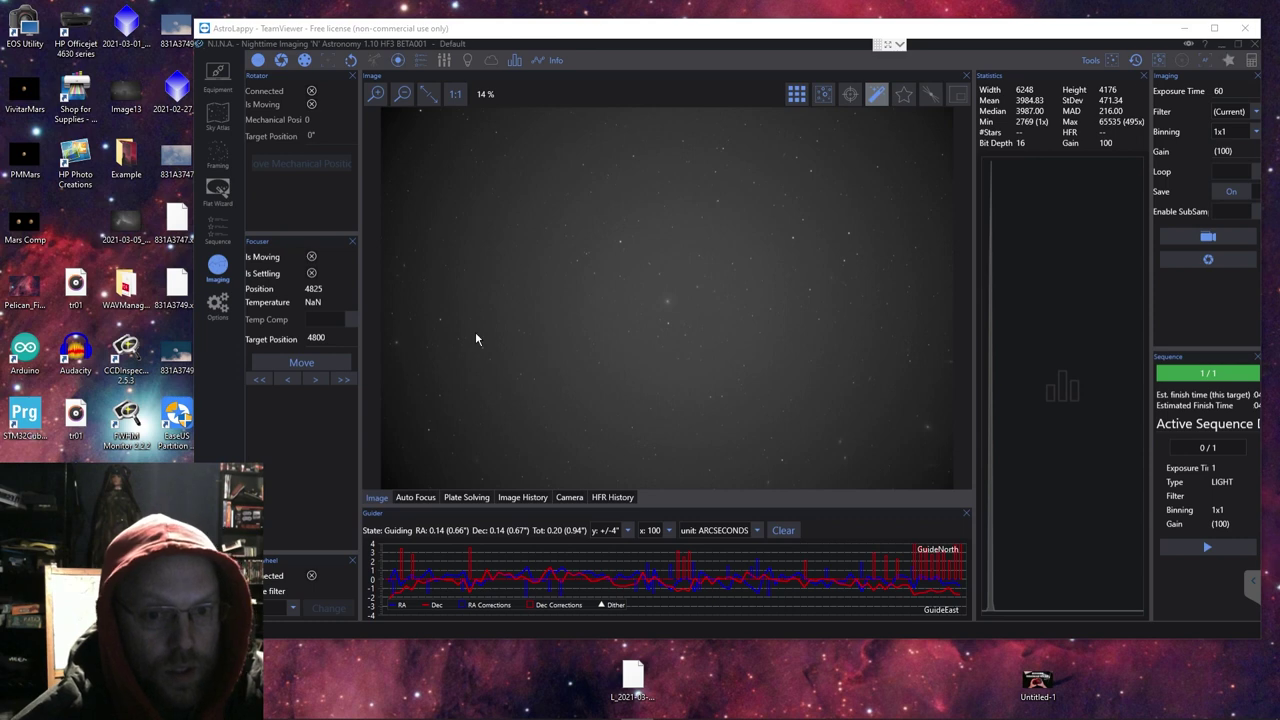
- Switch to CCDInspector and examine the curvature maps of the 22-31-48 and 22-34-36 exposures for tilt and collimation
click(1221, 45)
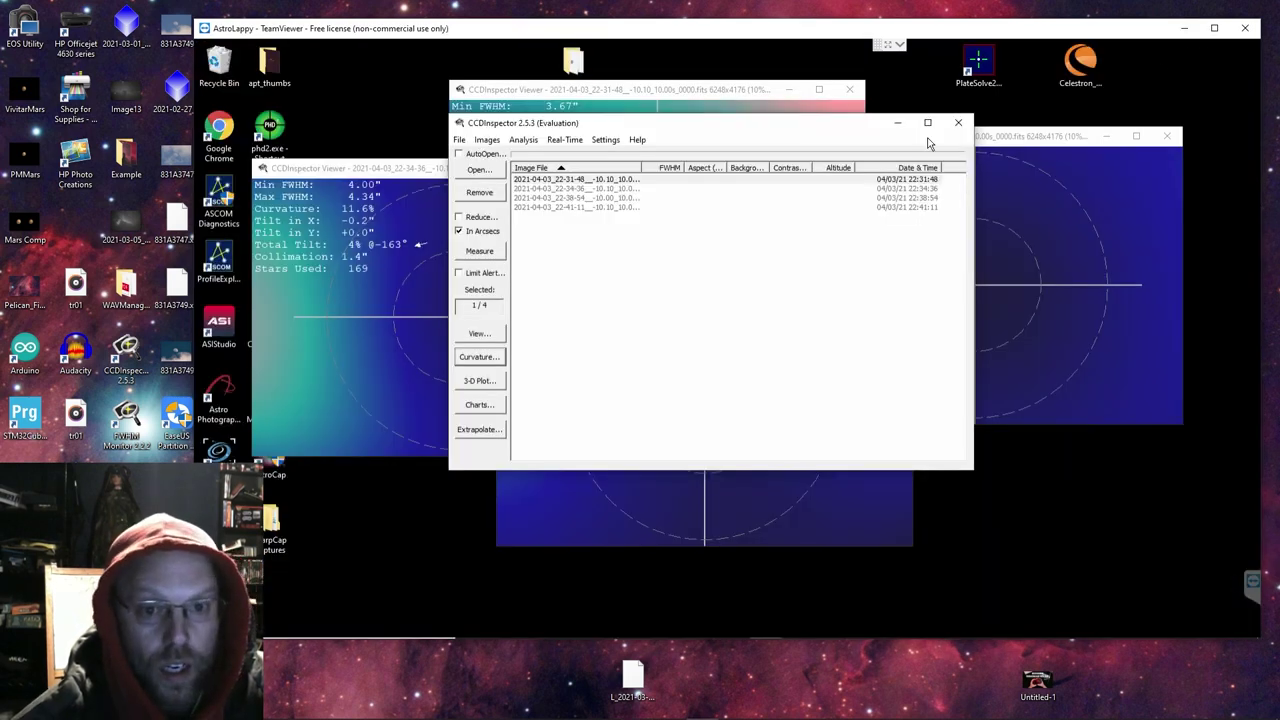
click(674, 90)
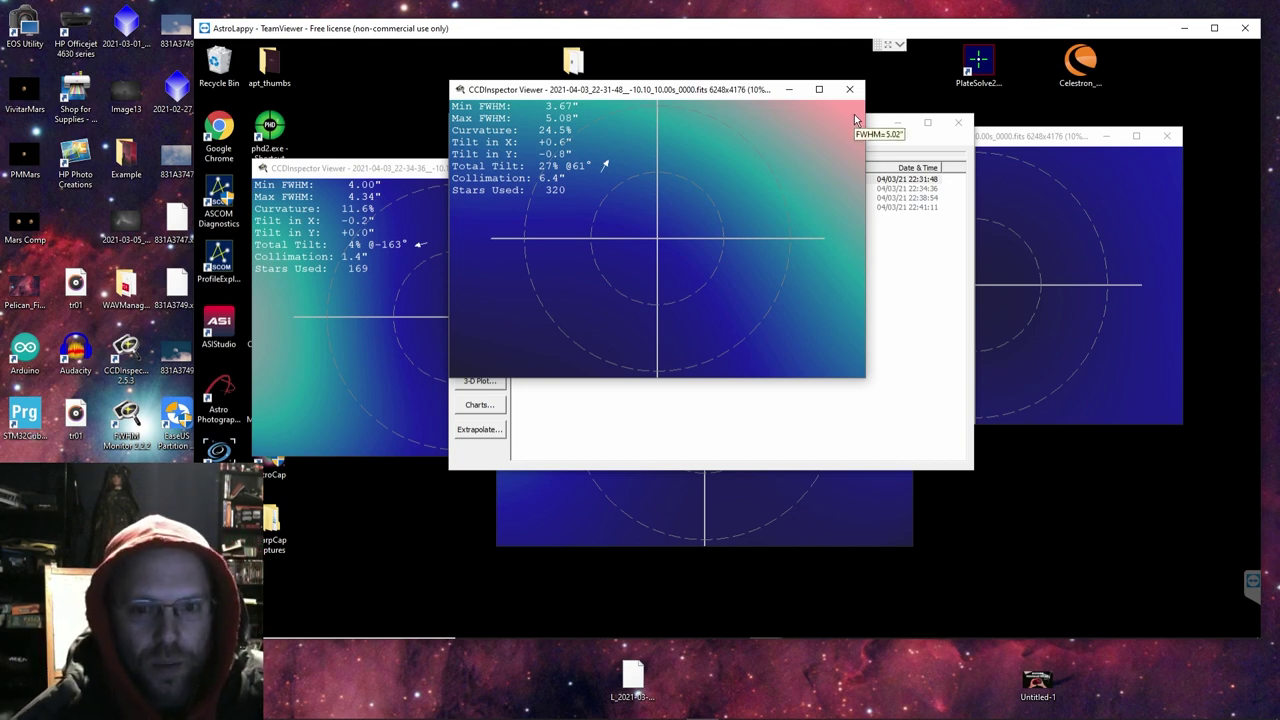
click(393, 176)
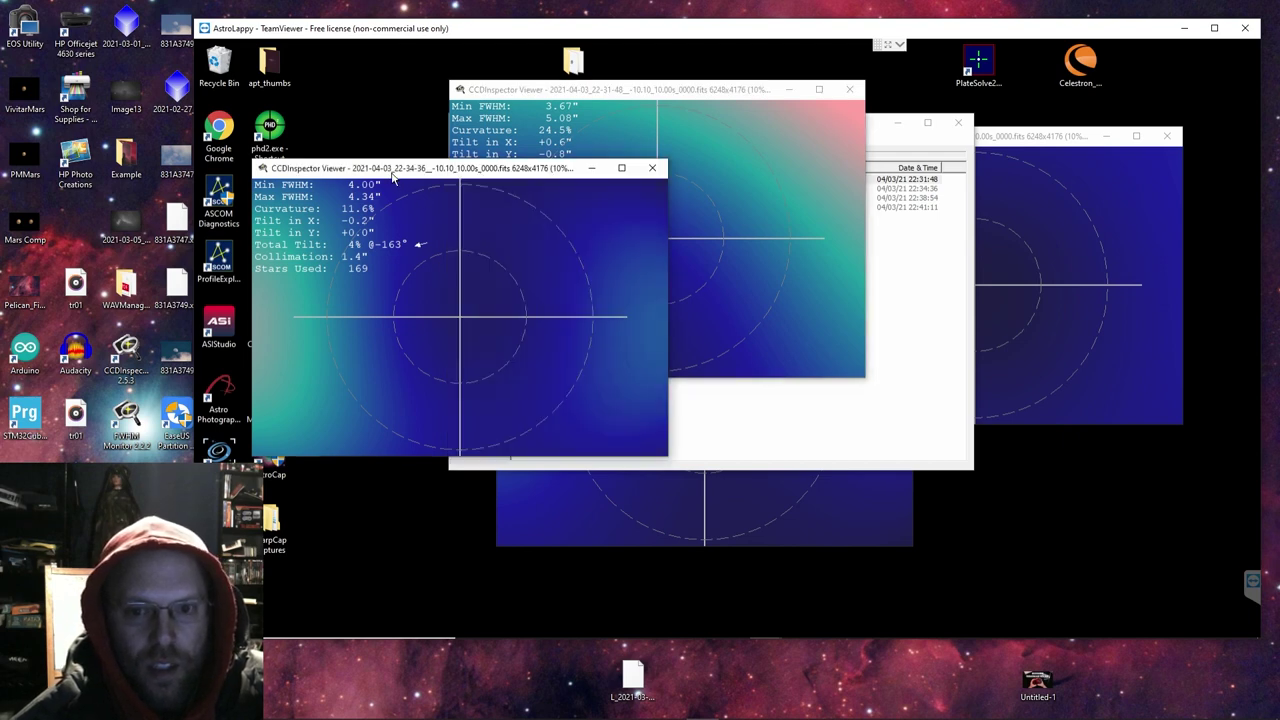
click(872, 126)
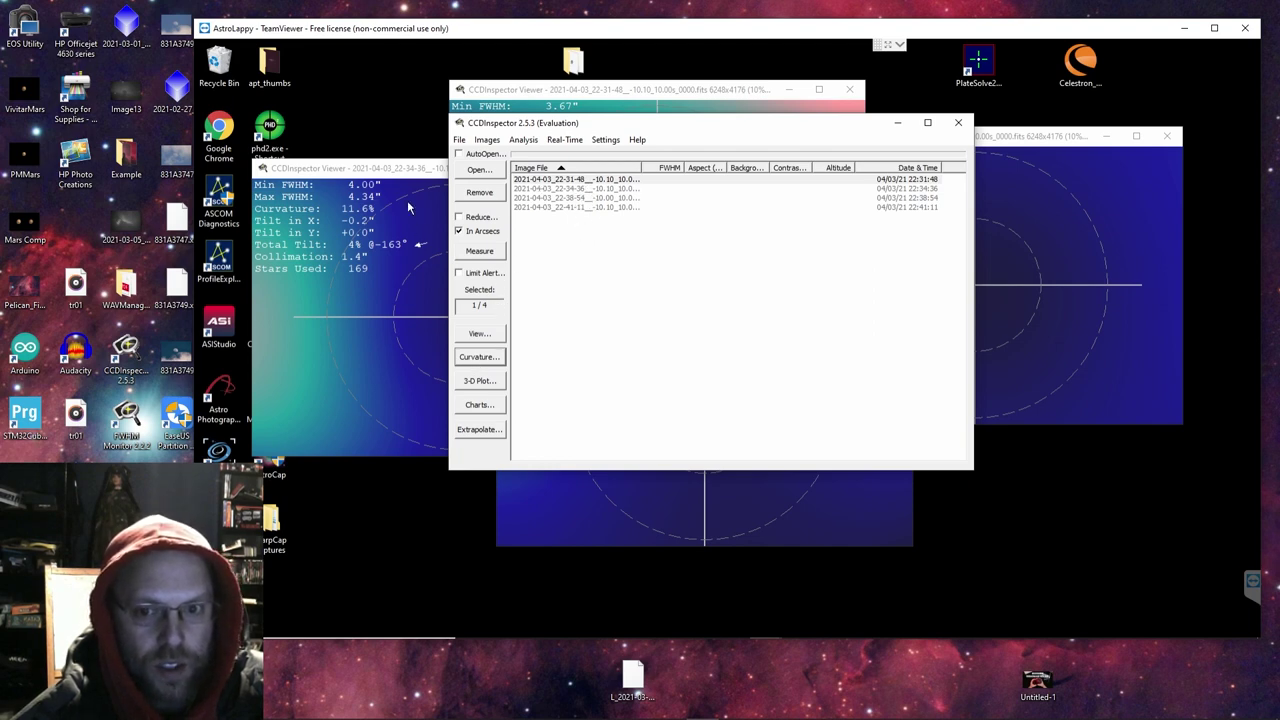
click(398, 171)
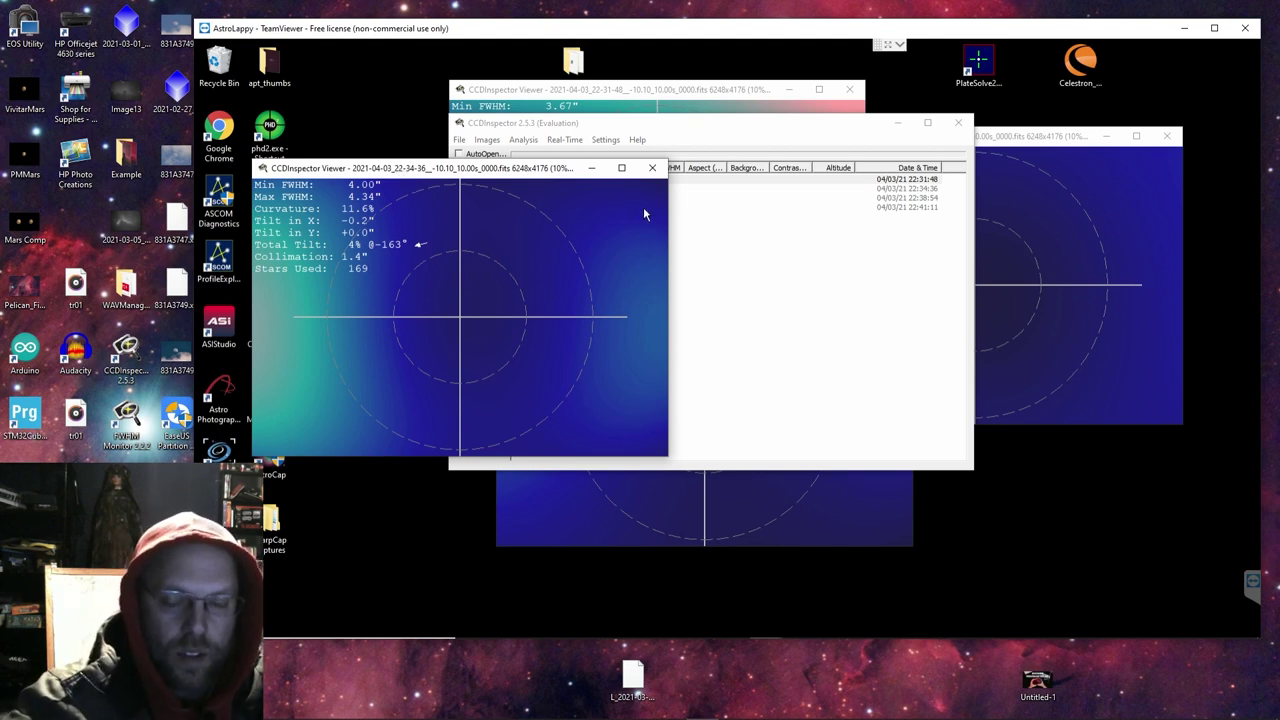
mouse_move(644, 212)
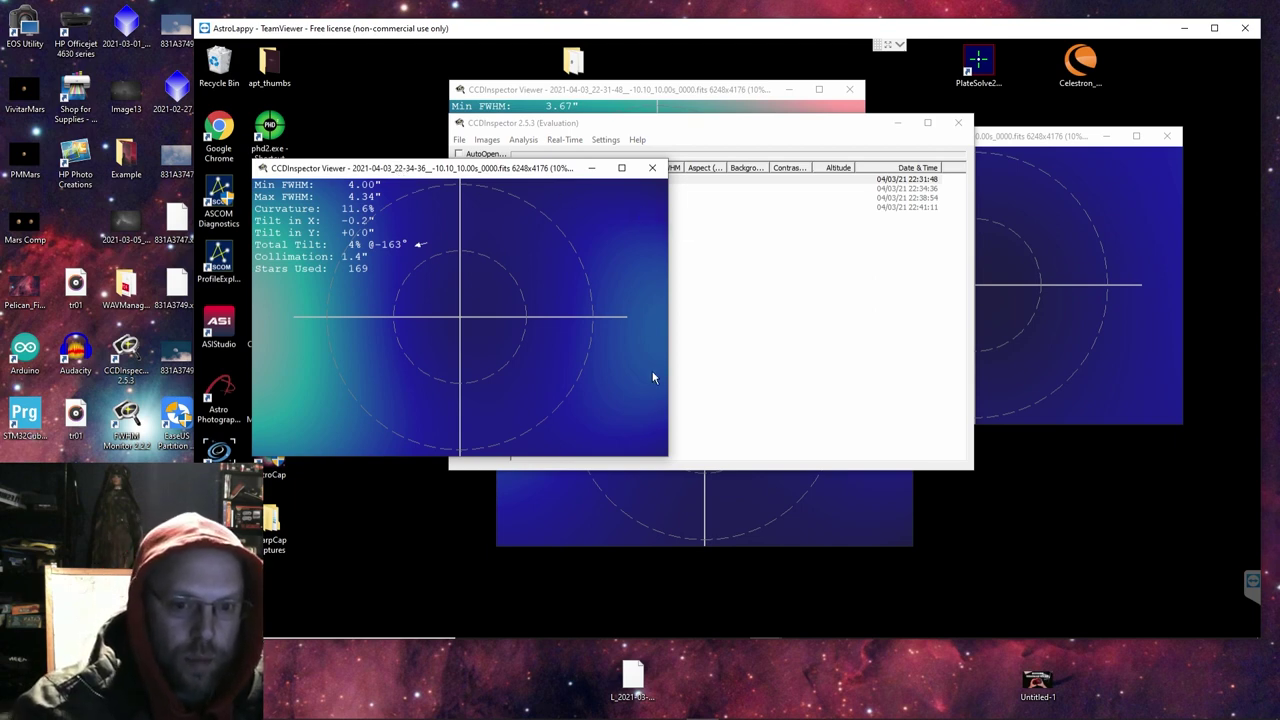
- Examine the 22-38-54 curvature map and place the 22-41-11 map beside the others for comparison
click(667, 485)
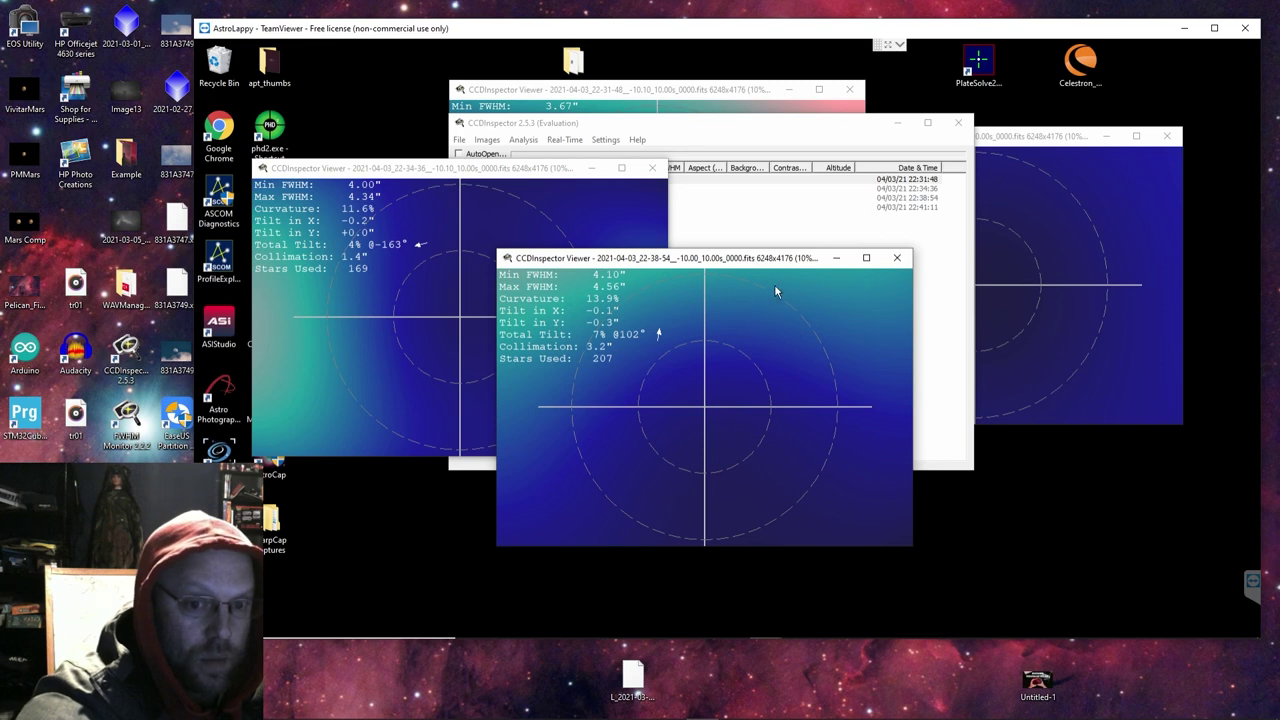
mouse_move(817, 288)
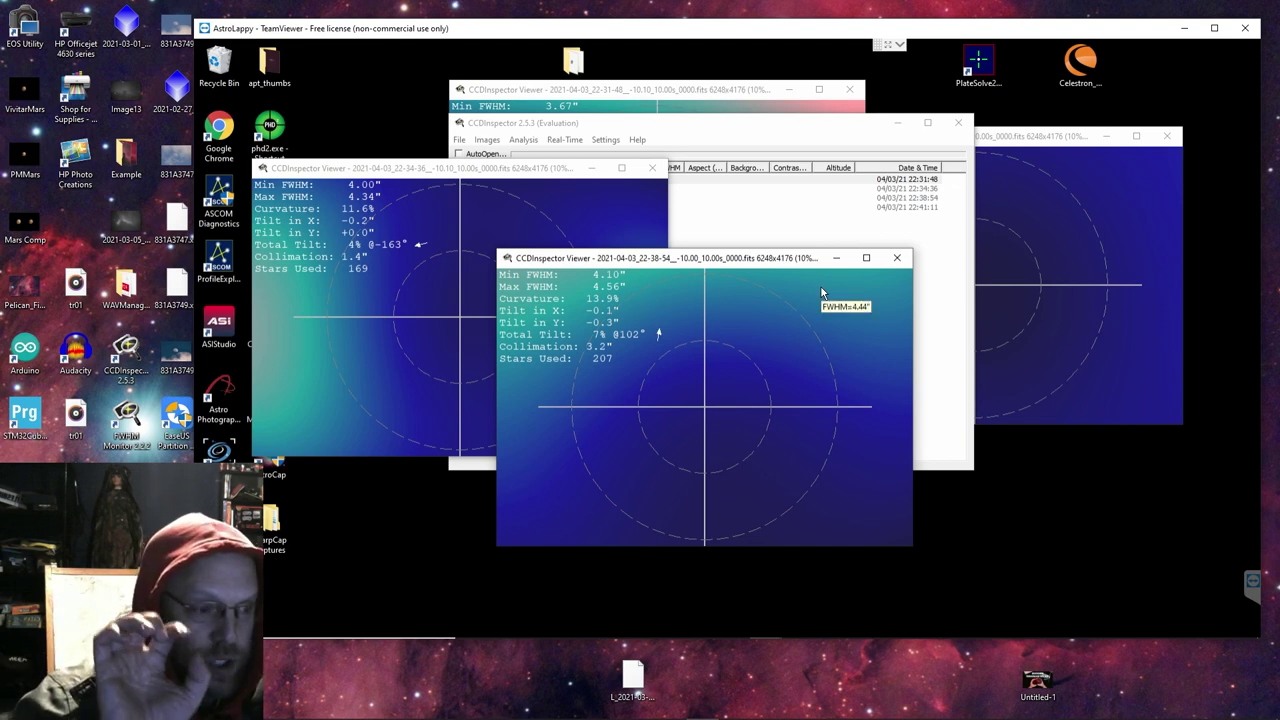
click(1046, 140)
drag(1046, 140, 794, 143)
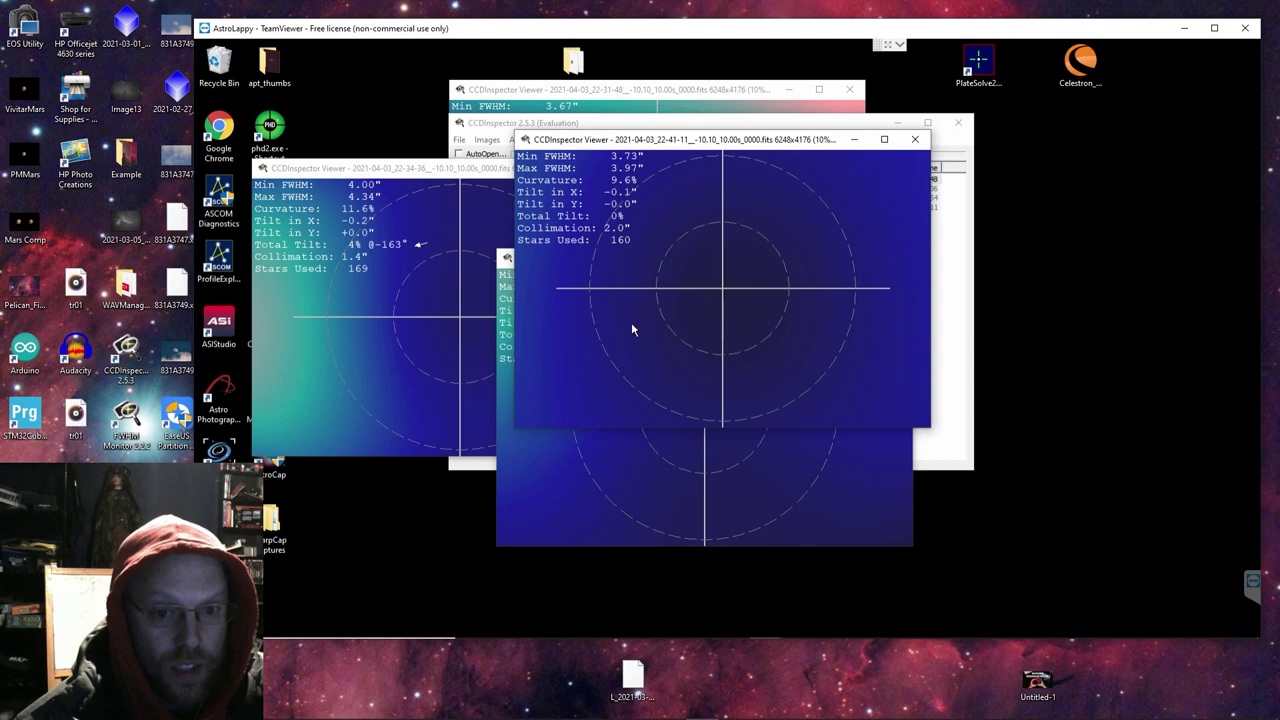
mouse_move(659, 326)
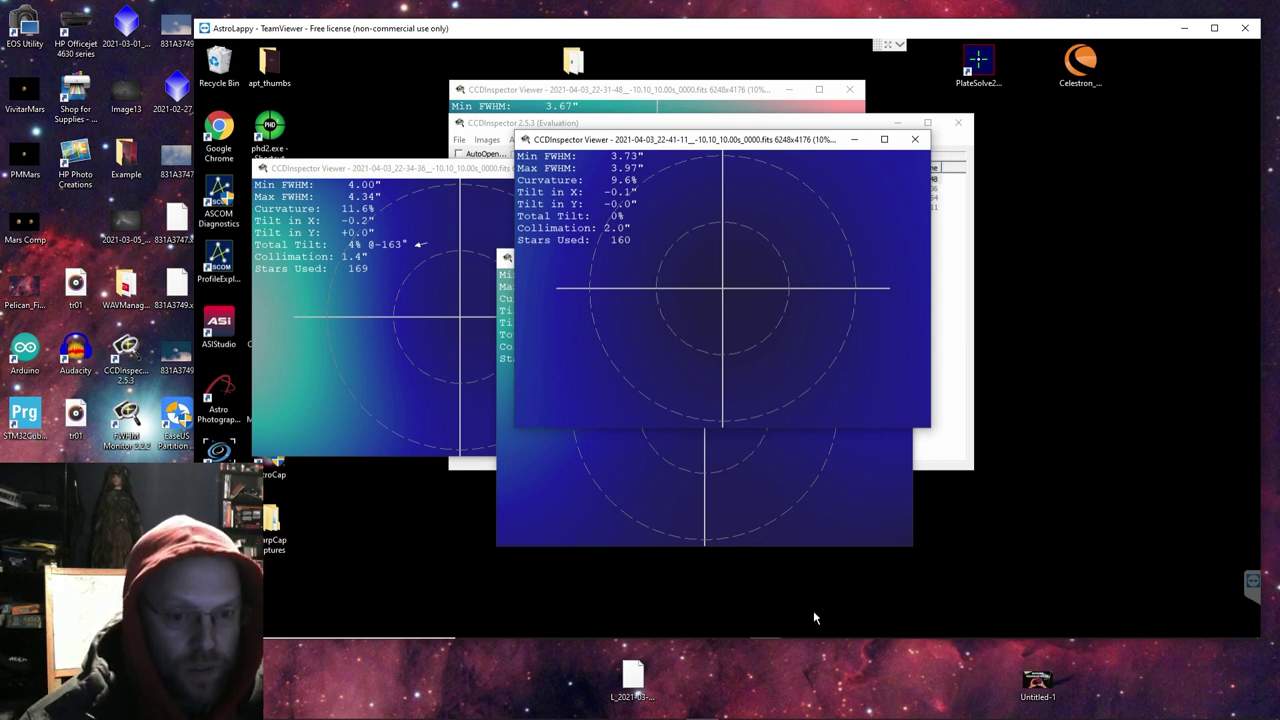
mouse_move(818, 642)
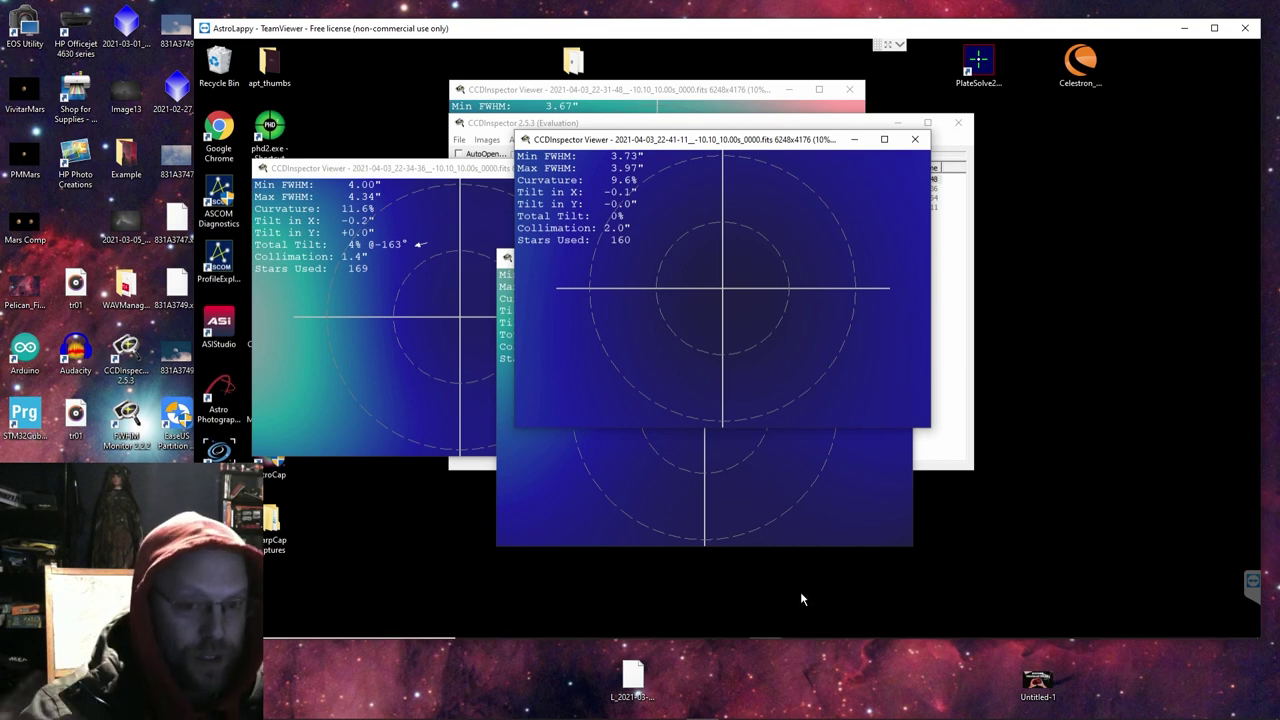
mouse_move(802, 531)
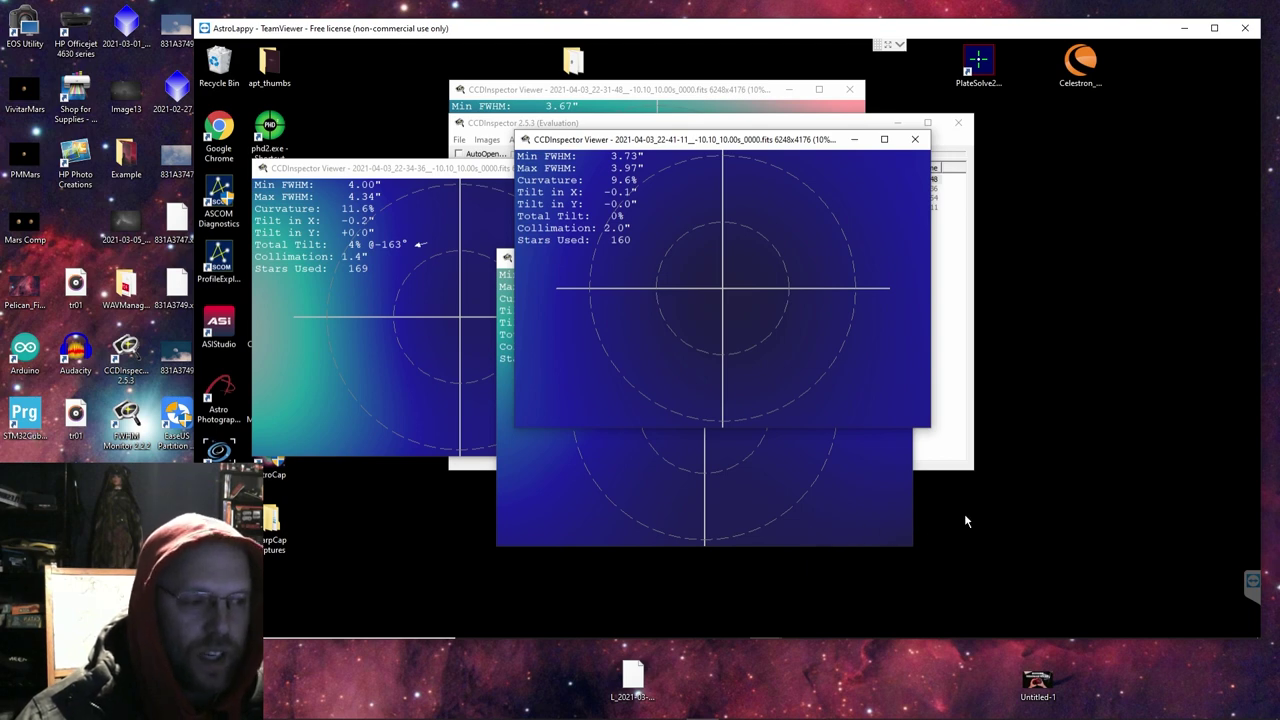
- Switch back to N.I.N.A. and inspect the bright galaxy core at the centre of the captured image up close
mouse_move(656, 636)
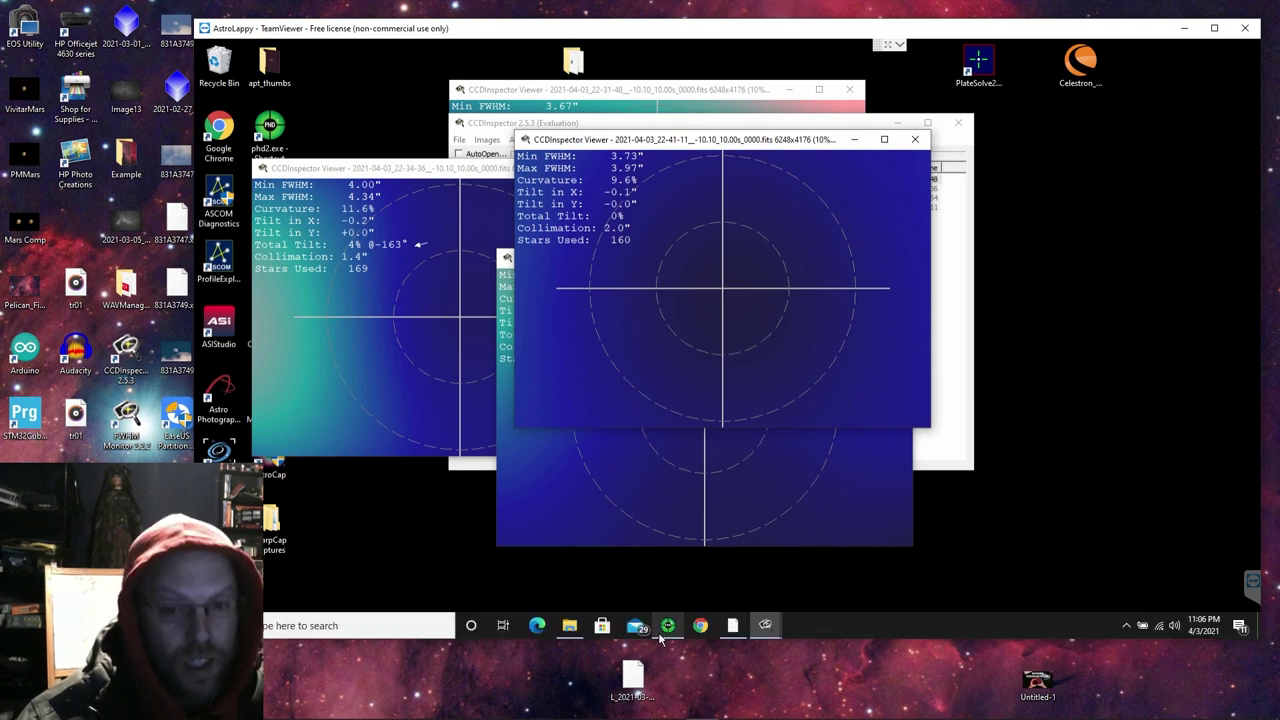
click(733, 624)
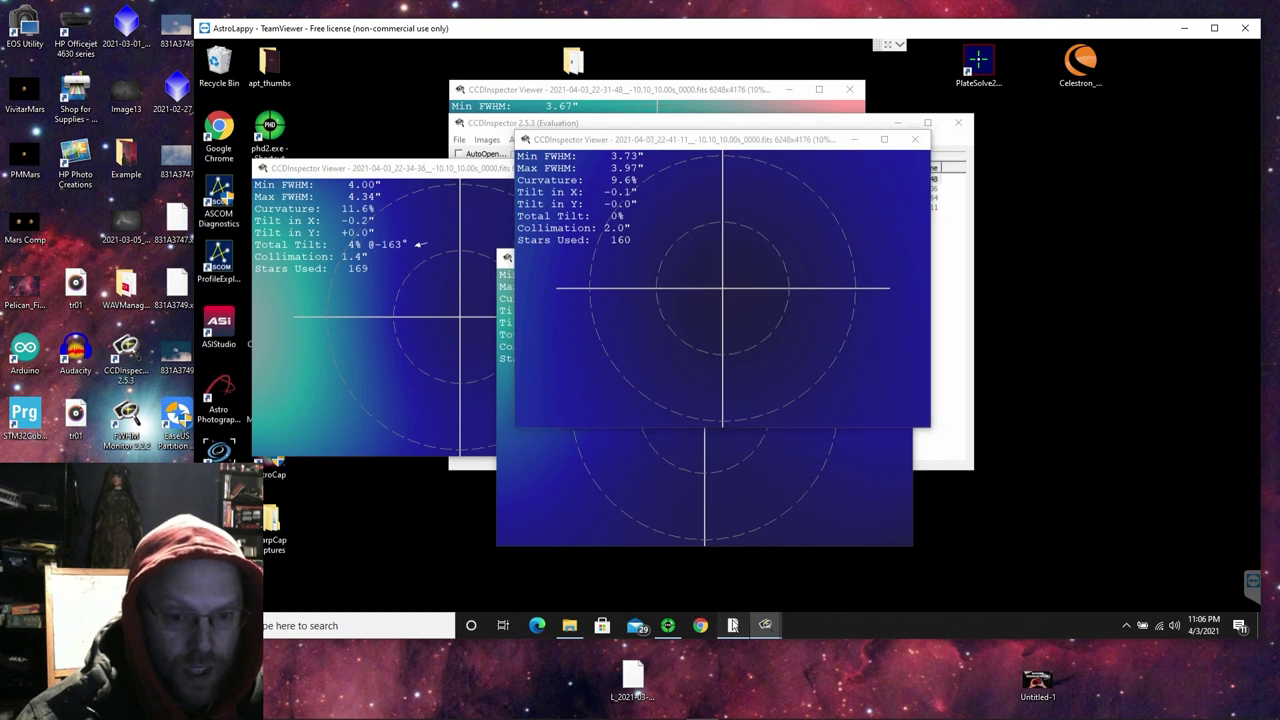
scroll(668, 310, up, 12)
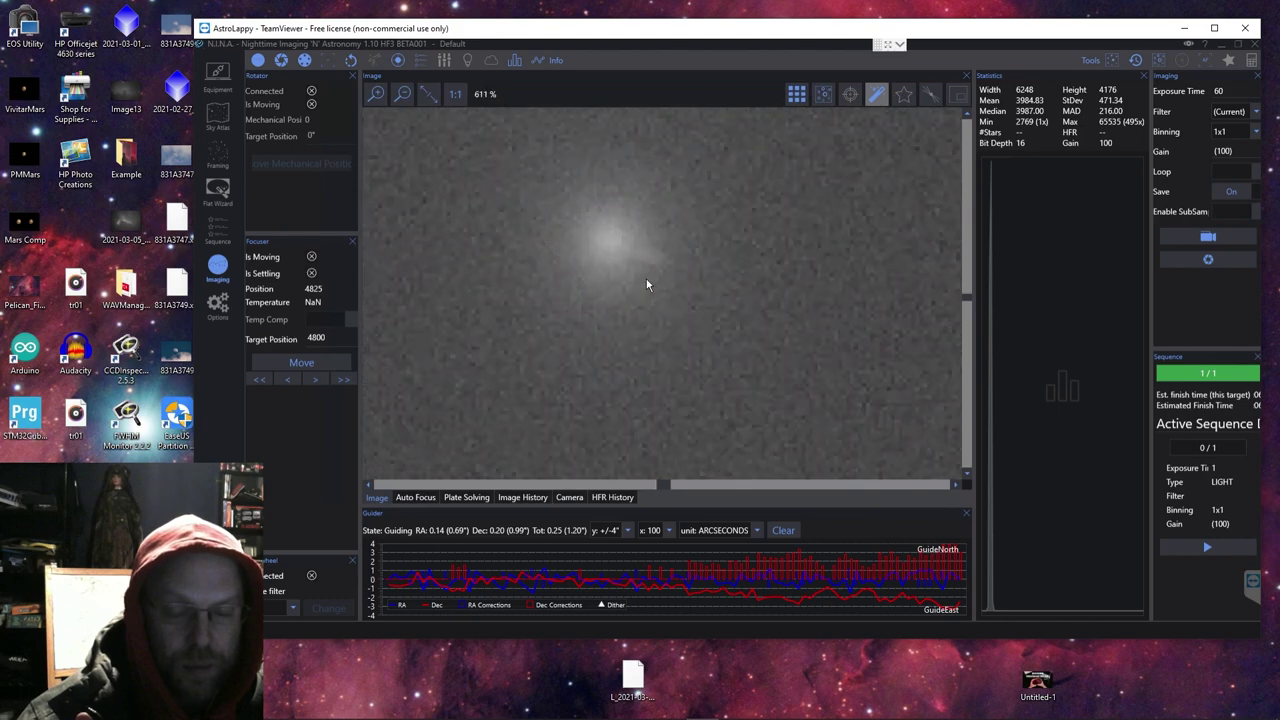
scroll(655, 300, down, 1)
scroll(663, 308, down, 15)
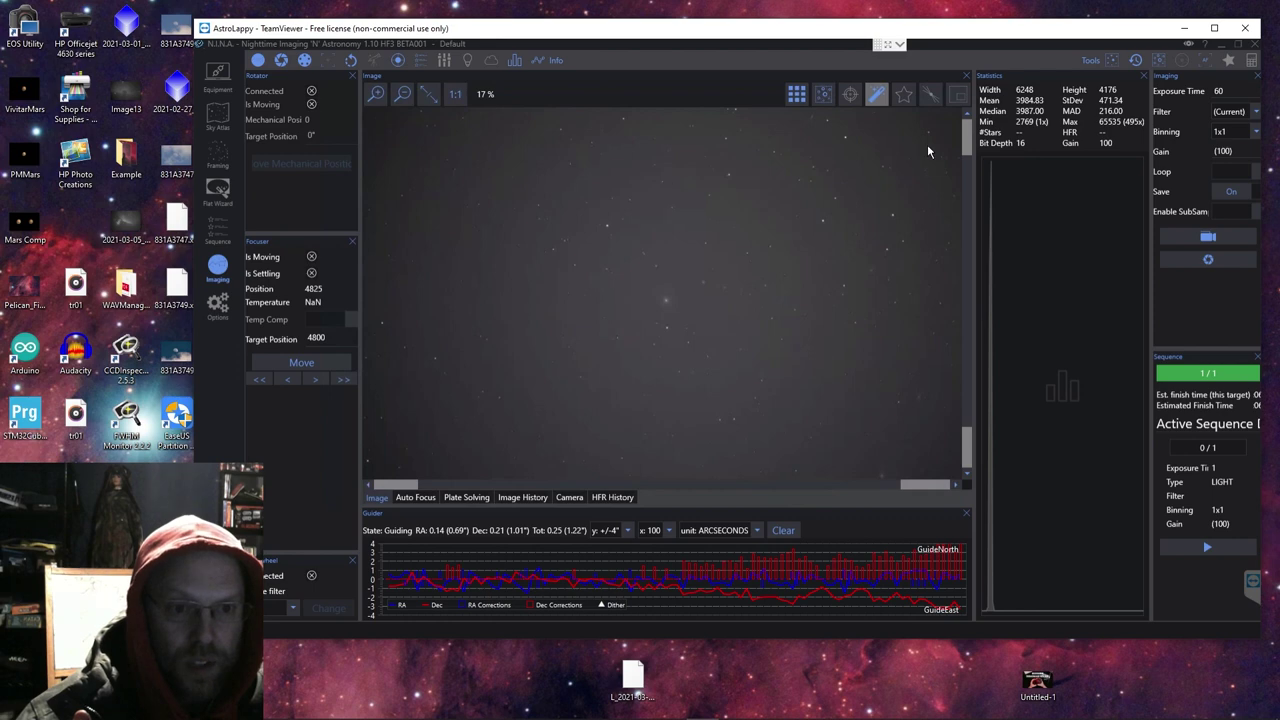
- Check the remote session's view quality options and inspect star shapes in the image's upper-right corner
click(900, 44)
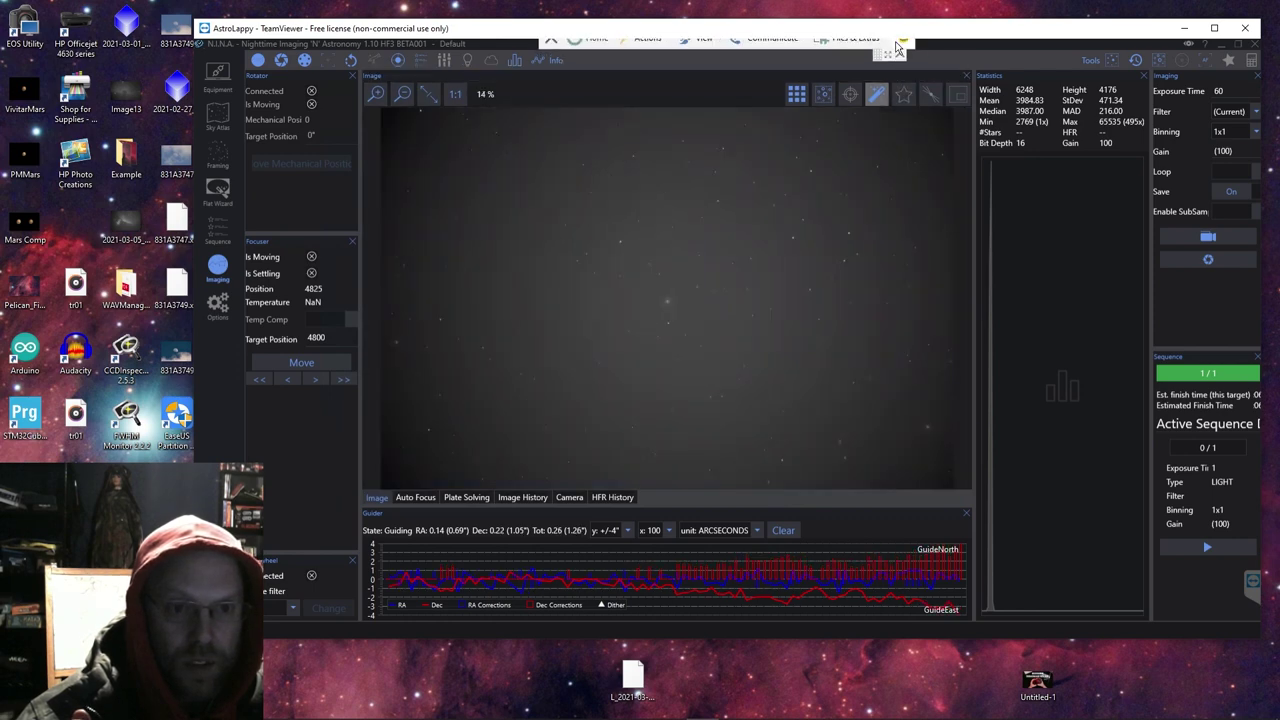
click(706, 52)
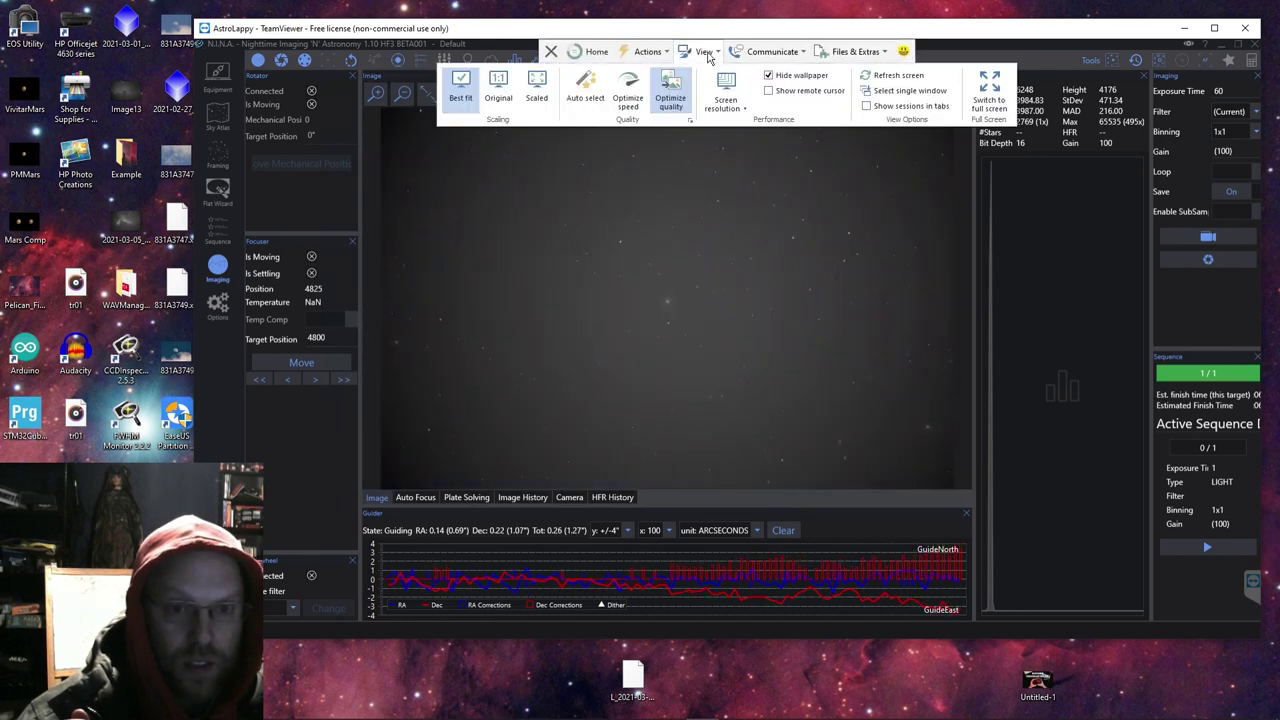
scroll(918, 162, up, 5)
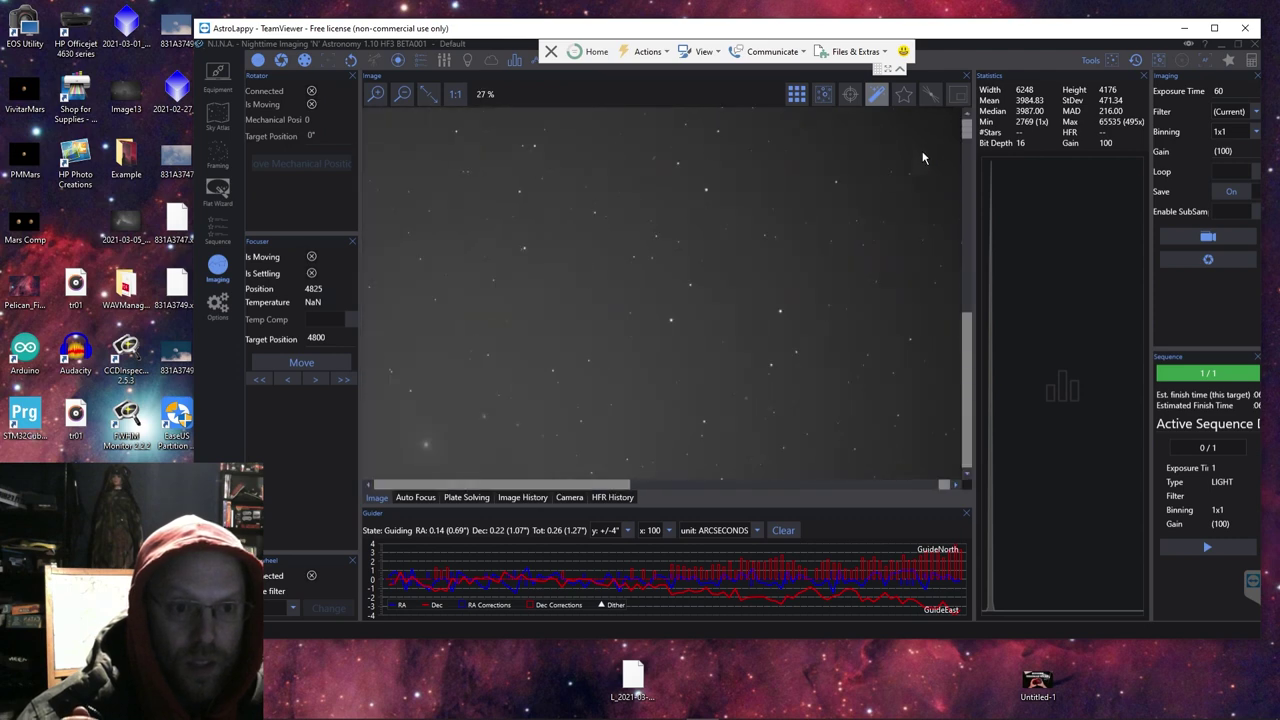
scroll(918, 162, up, 5)
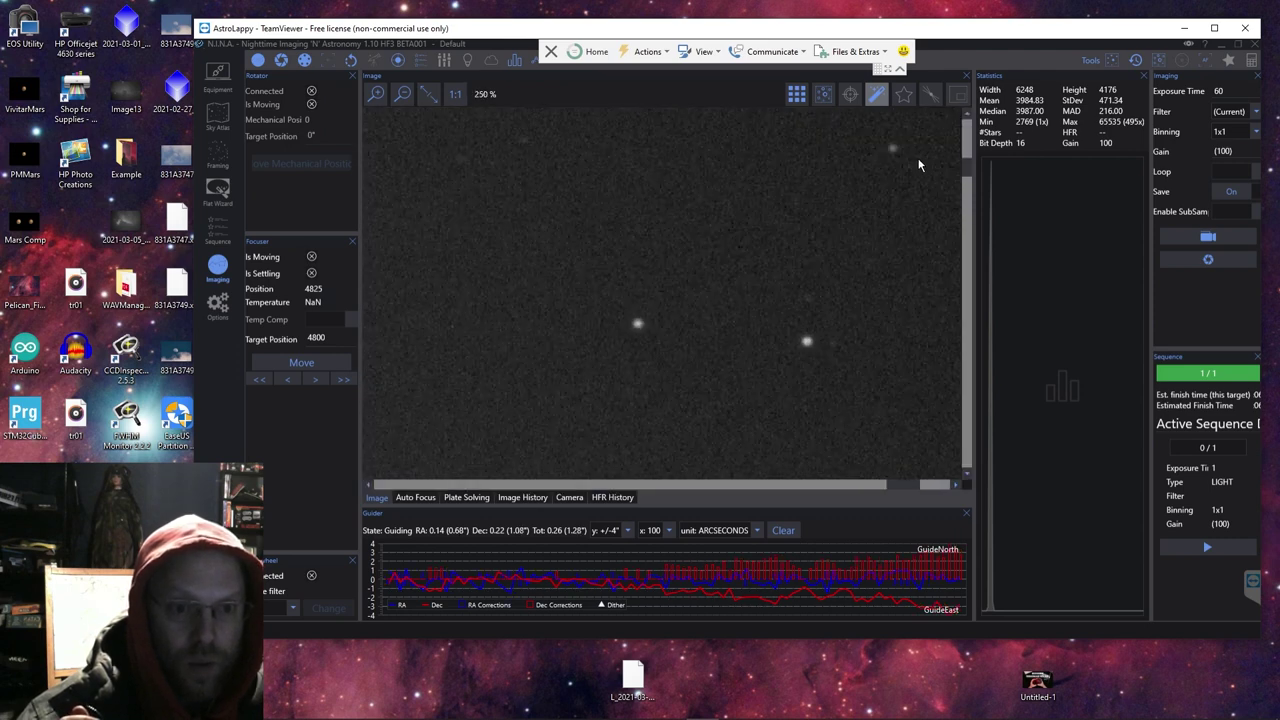
scroll(813, 341, down, 10)
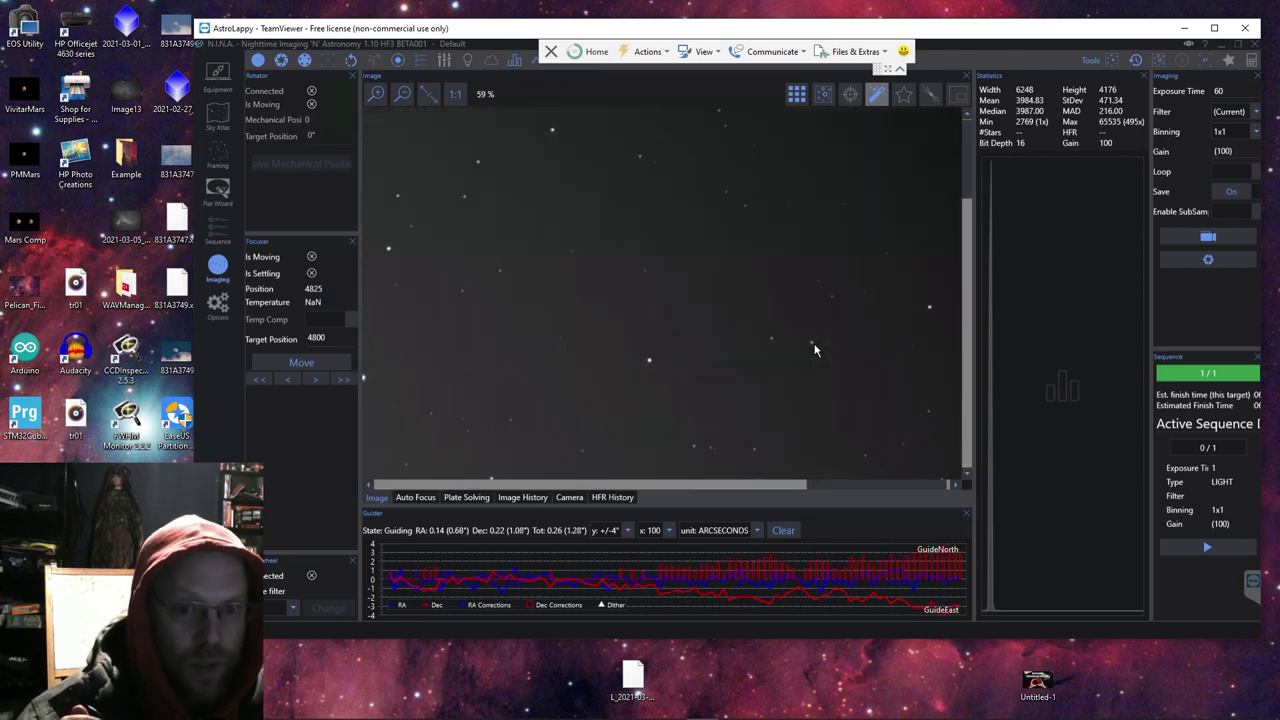
- Inspect the faint galaxies and star shapes in the image's lower-right corner
scroll(851, 457, up, 6)
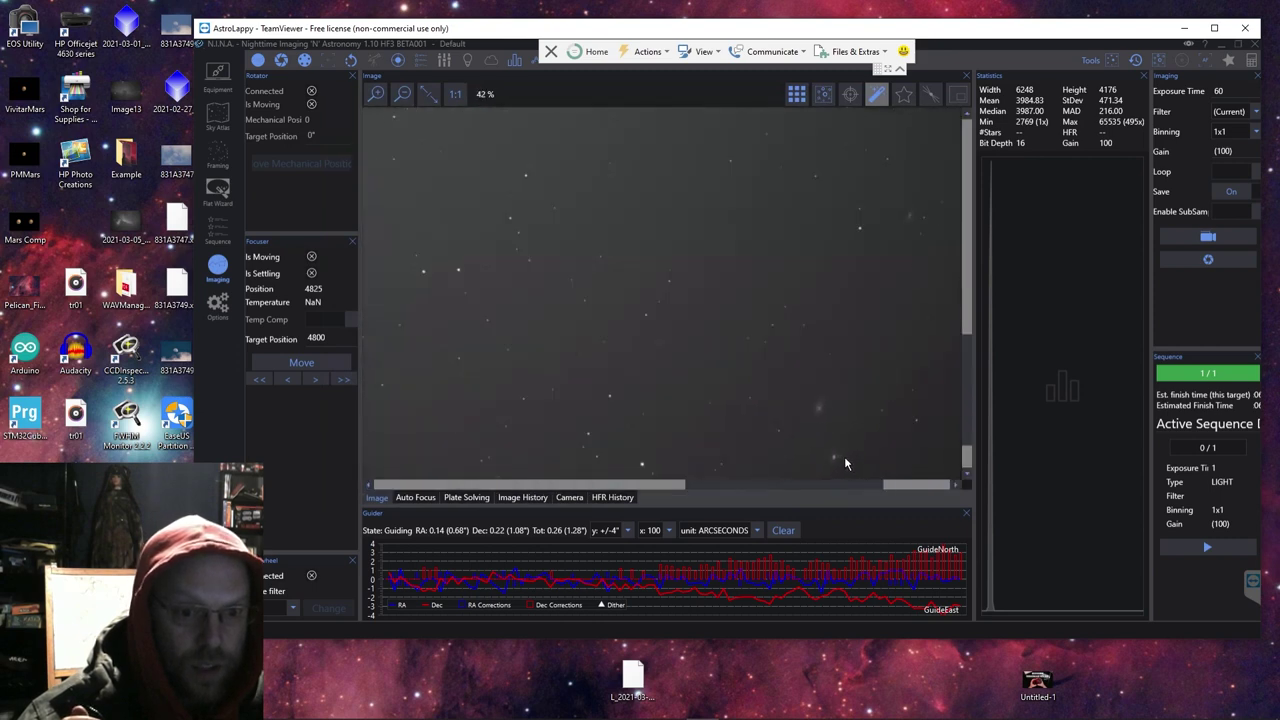
scroll(907, 397, down, 5)
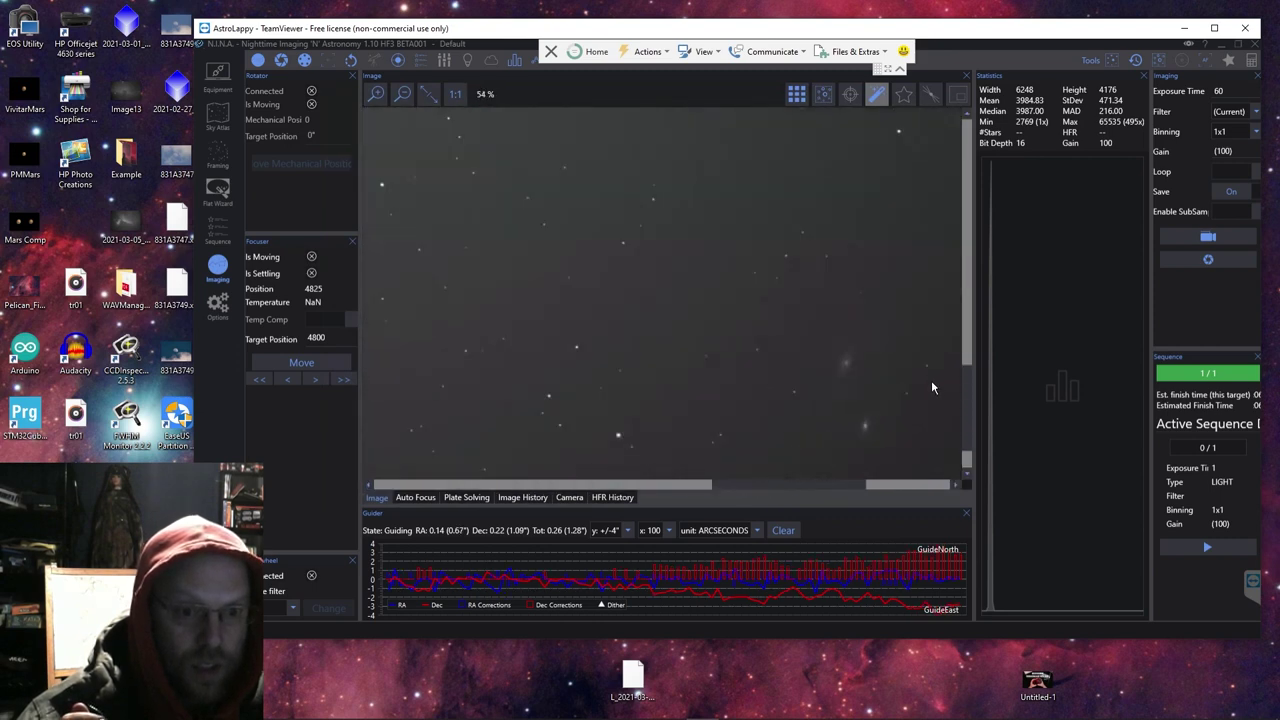
scroll(948, 418, up, 3)
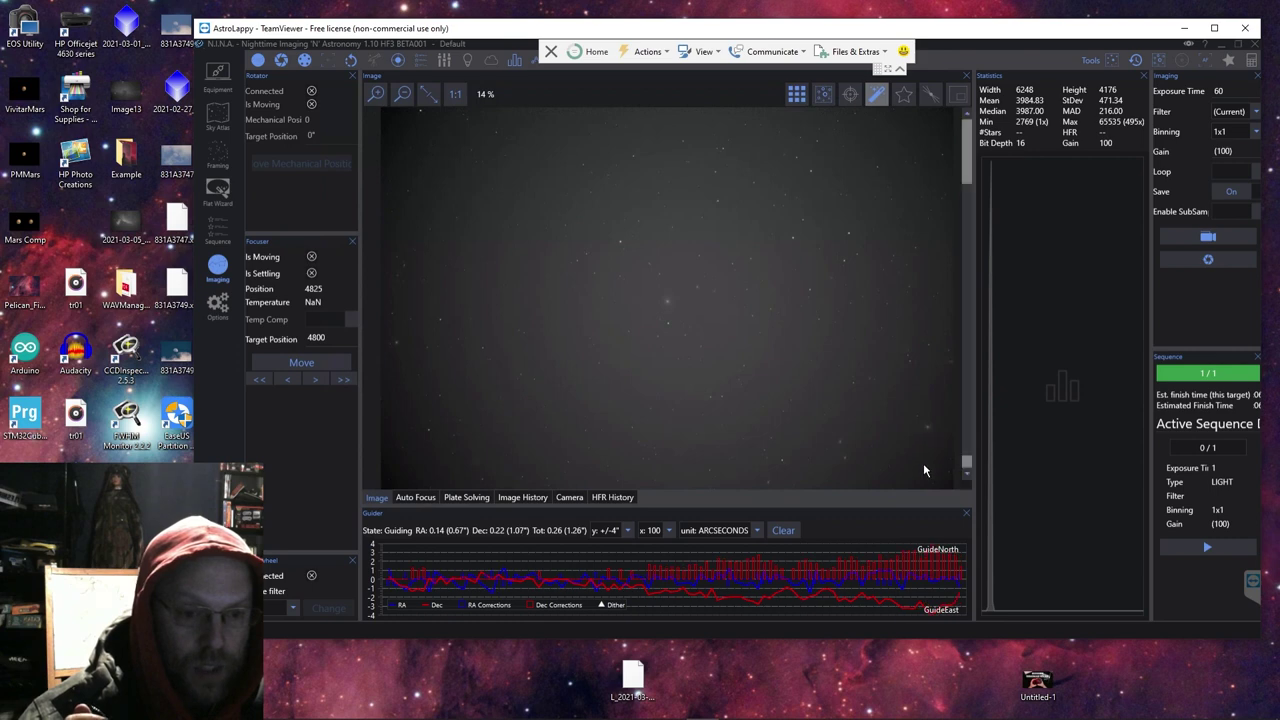
scroll(941, 407, up, 8)
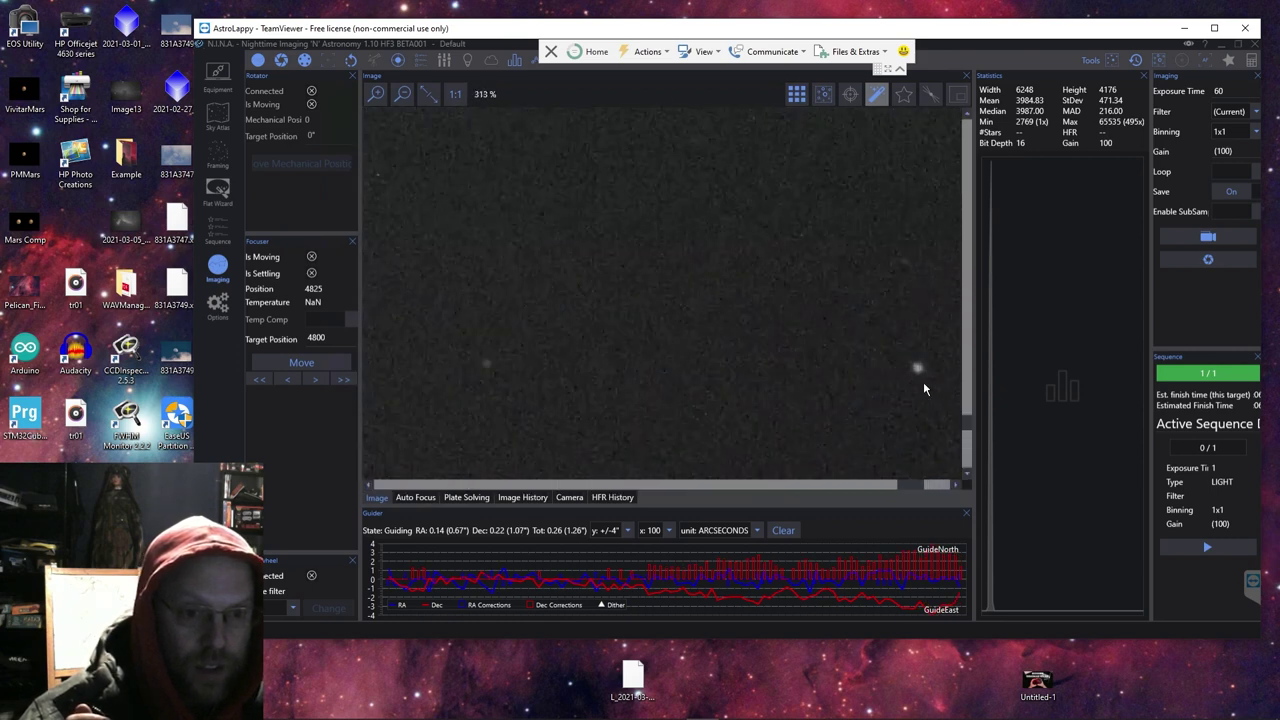
scroll(922, 380, down, 12)
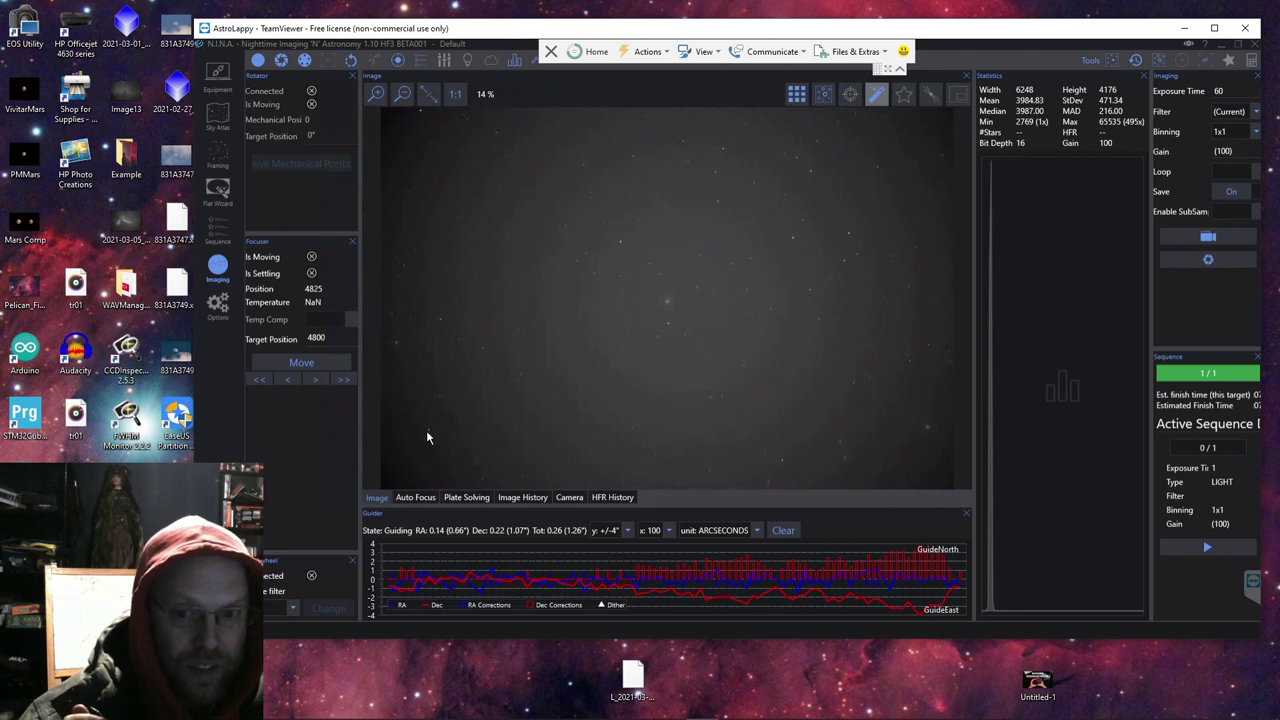
- Compare star shapes in the image's lower-left and upper-left corners at high magnification
scroll(426, 430, up, 8)
scroll(424, 434, up, 1)
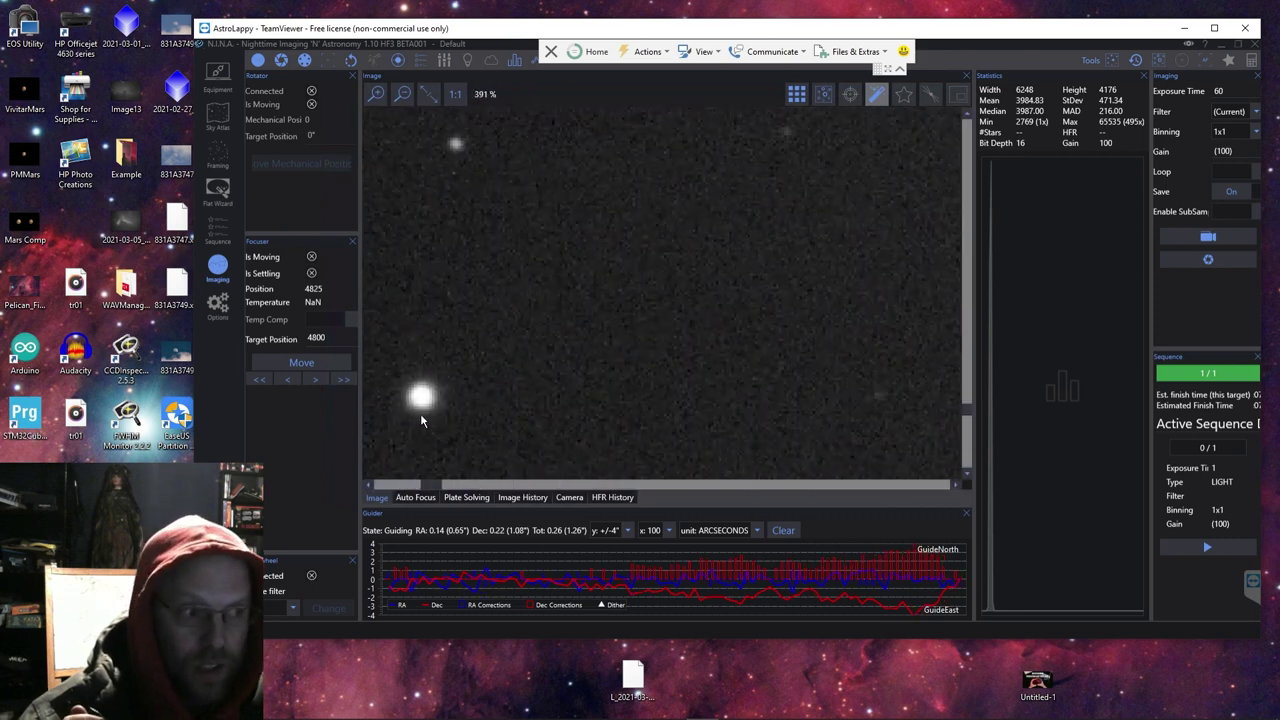
scroll(420, 413, down, 6)
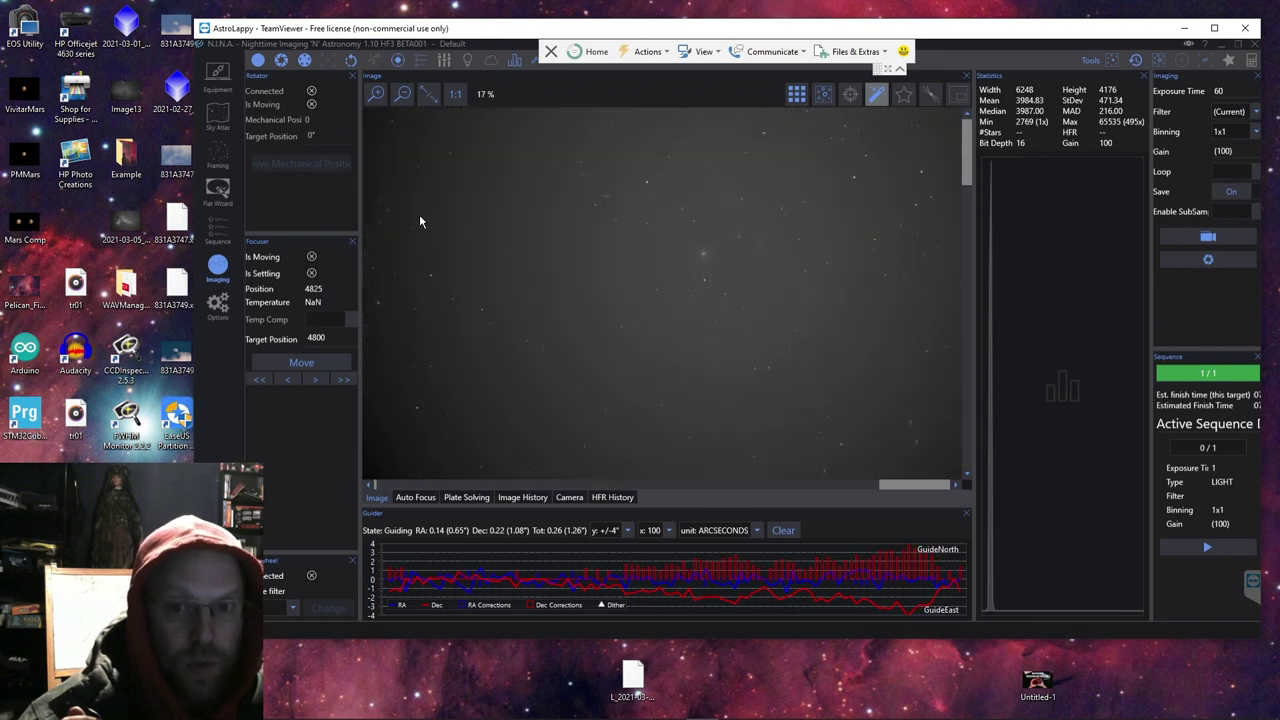
scroll(420, 166, up, 3)
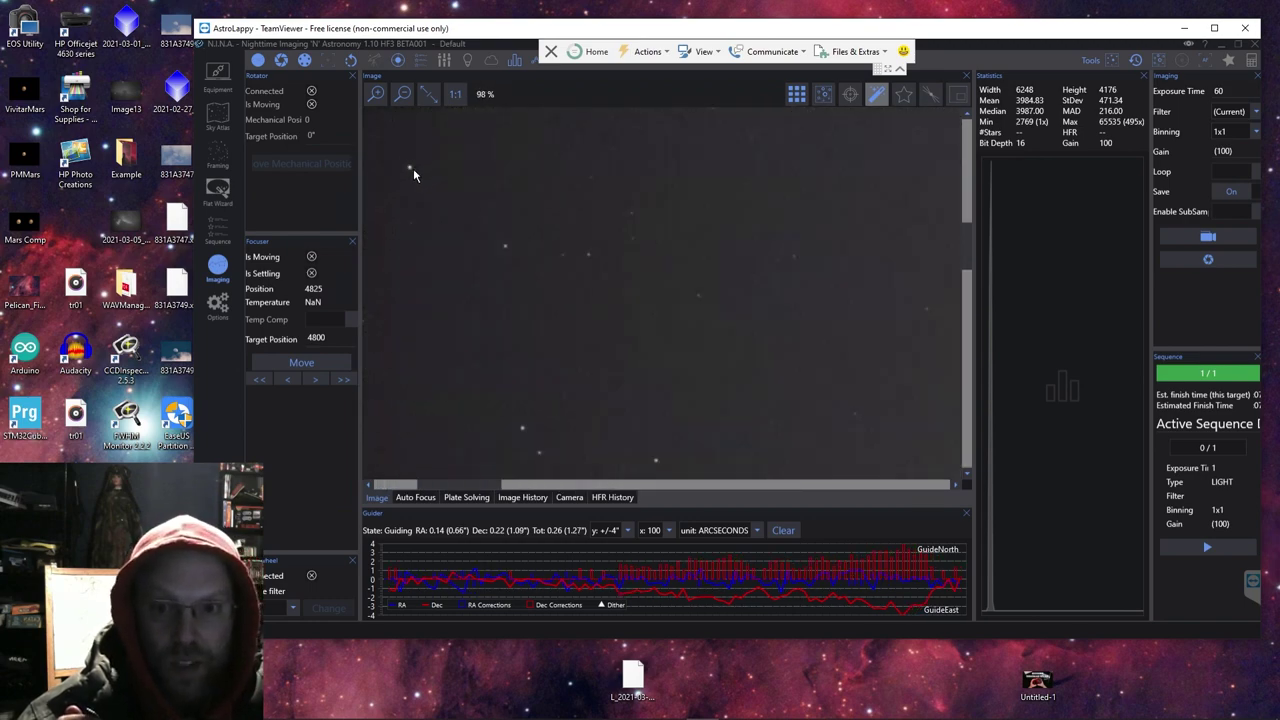
scroll(407, 171, up, 9)
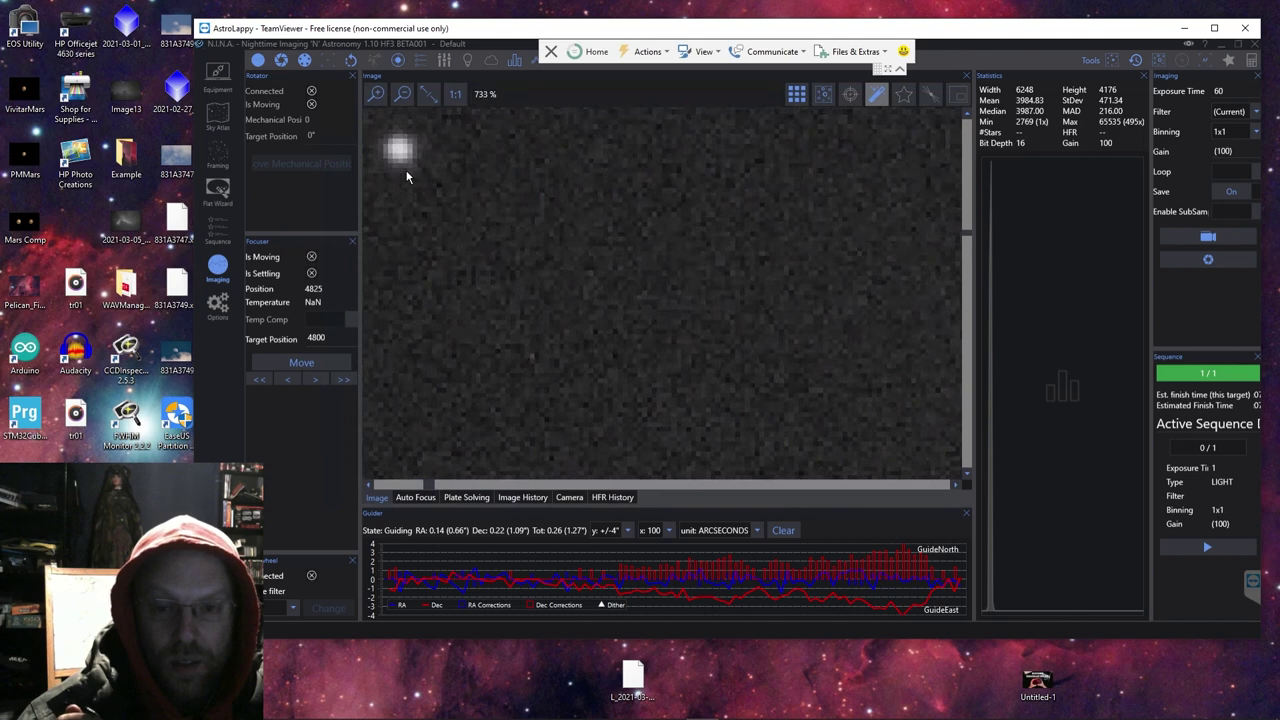
scroll(407, 176, down, 12)
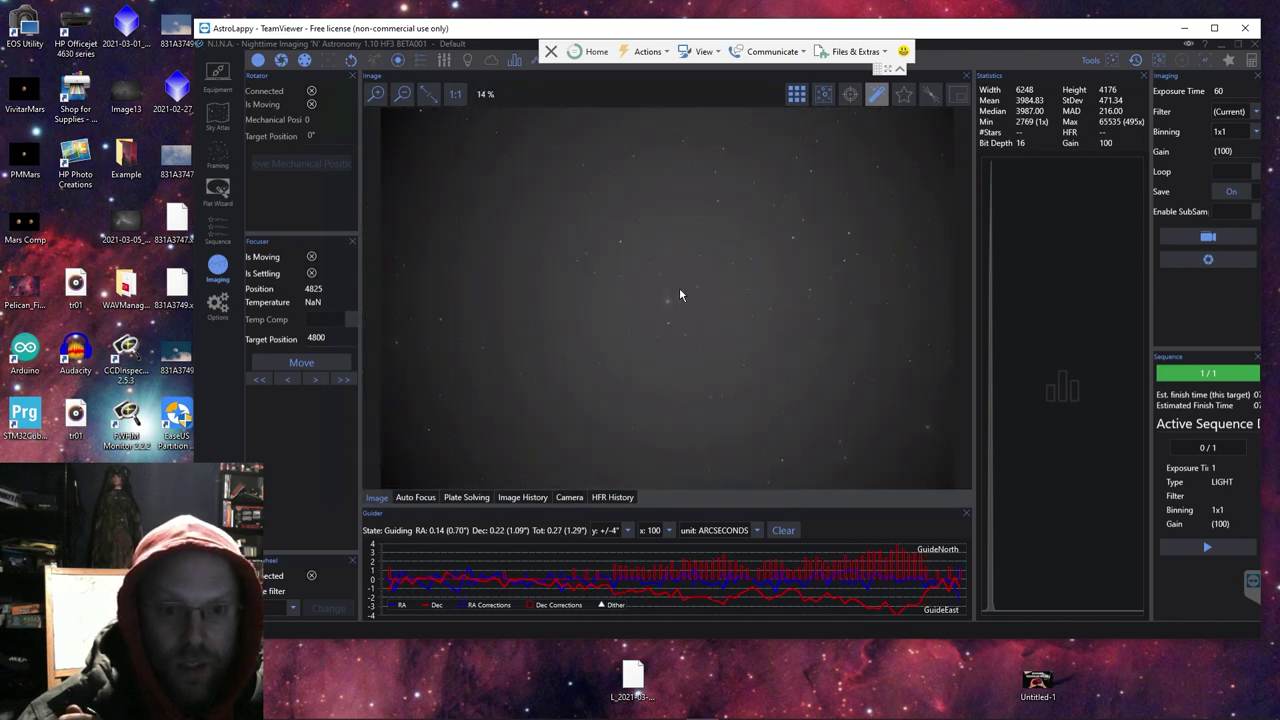
- Inspect the shapes of the stars around the image's centre at high magnification
scroll(654, 277, up, 5)
scroll(690, 367, down, 4)
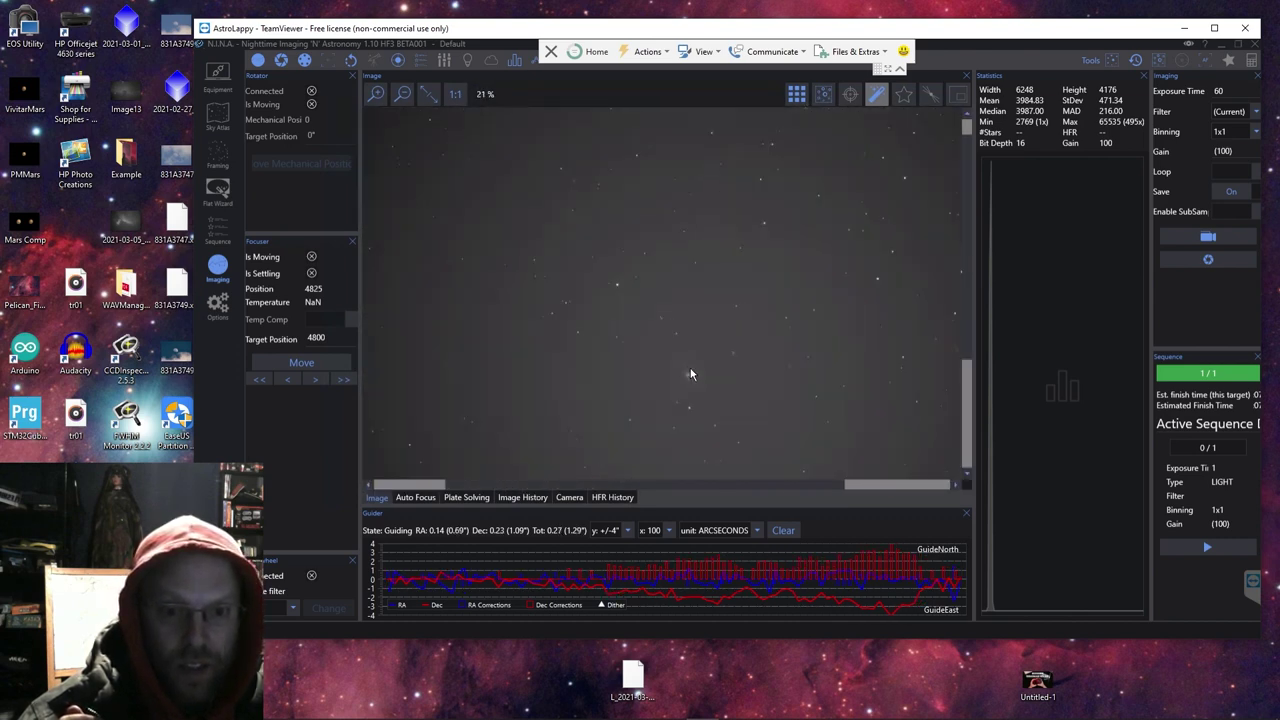
scroll(687, 411, up, 4)
scroll(690, 405, up, 4)
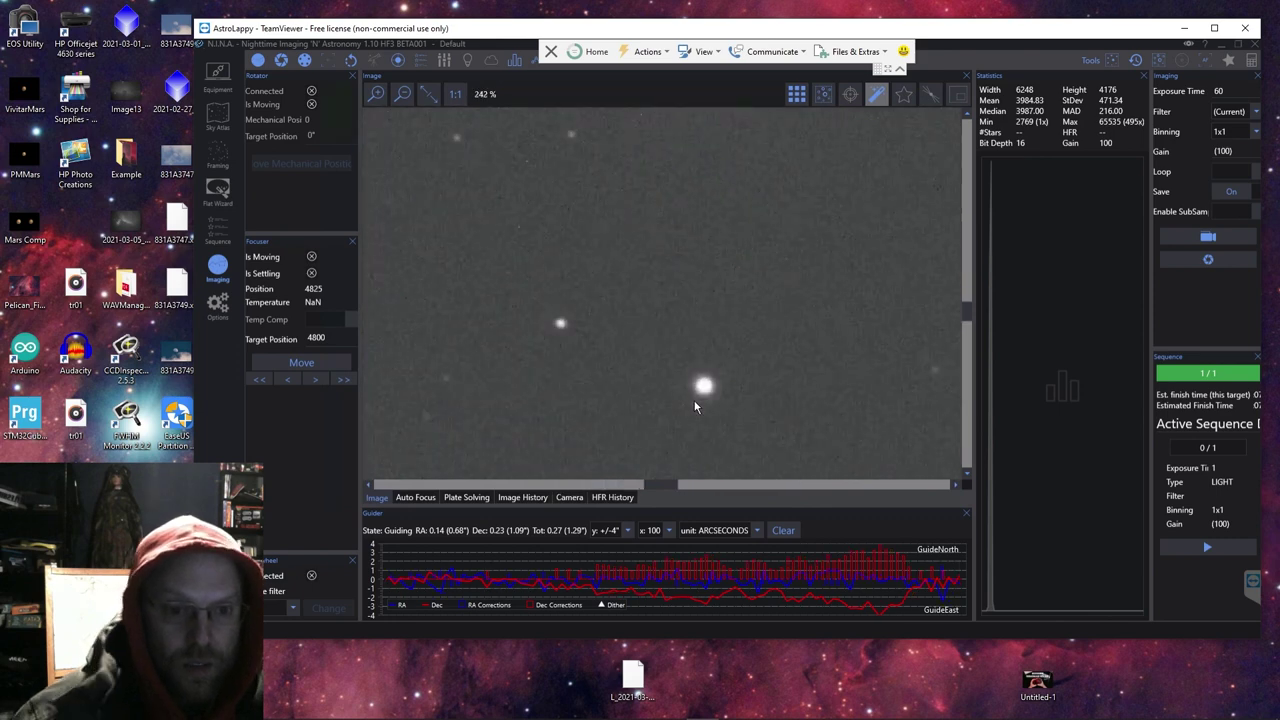
scroll(695, 400, down, 7)
scroll(698, 404, down, 2)
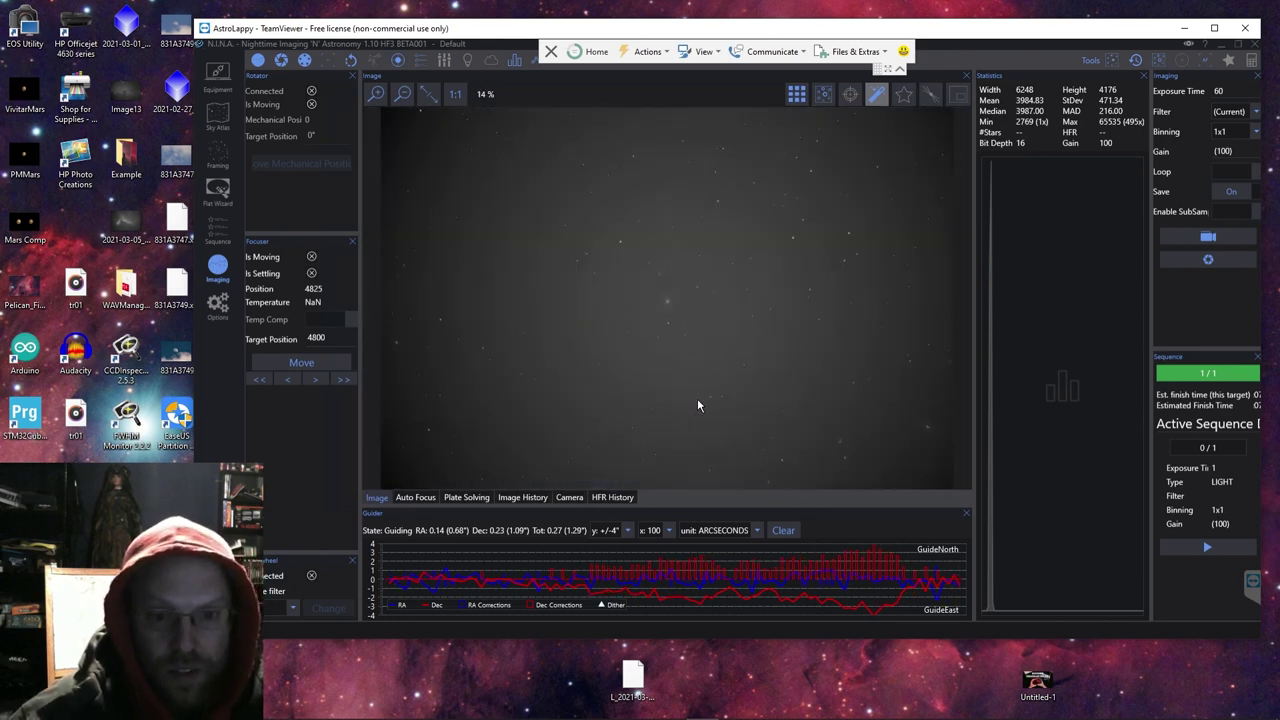
- Examine the roundness of stars along the lower edge of the captured image
scroll(790, 460, up, 6)
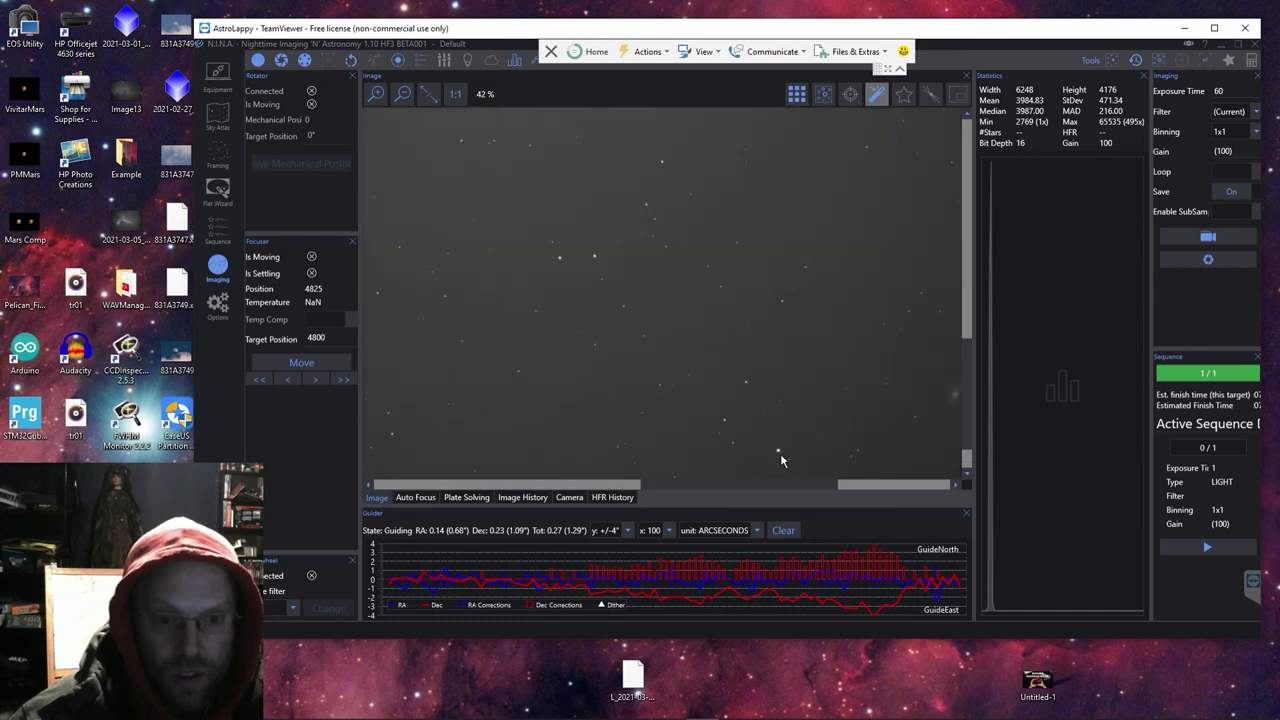
scroll(782, 461, up, 3)
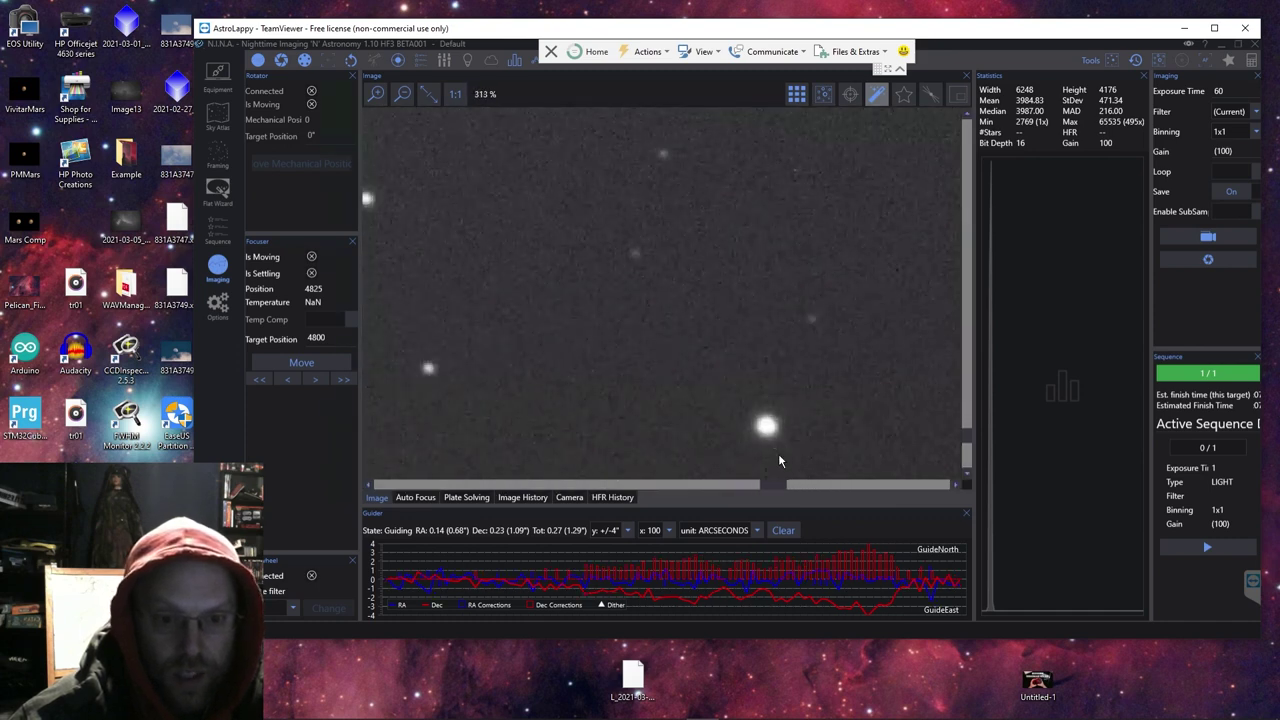
scroll(778, 458, down, 5)
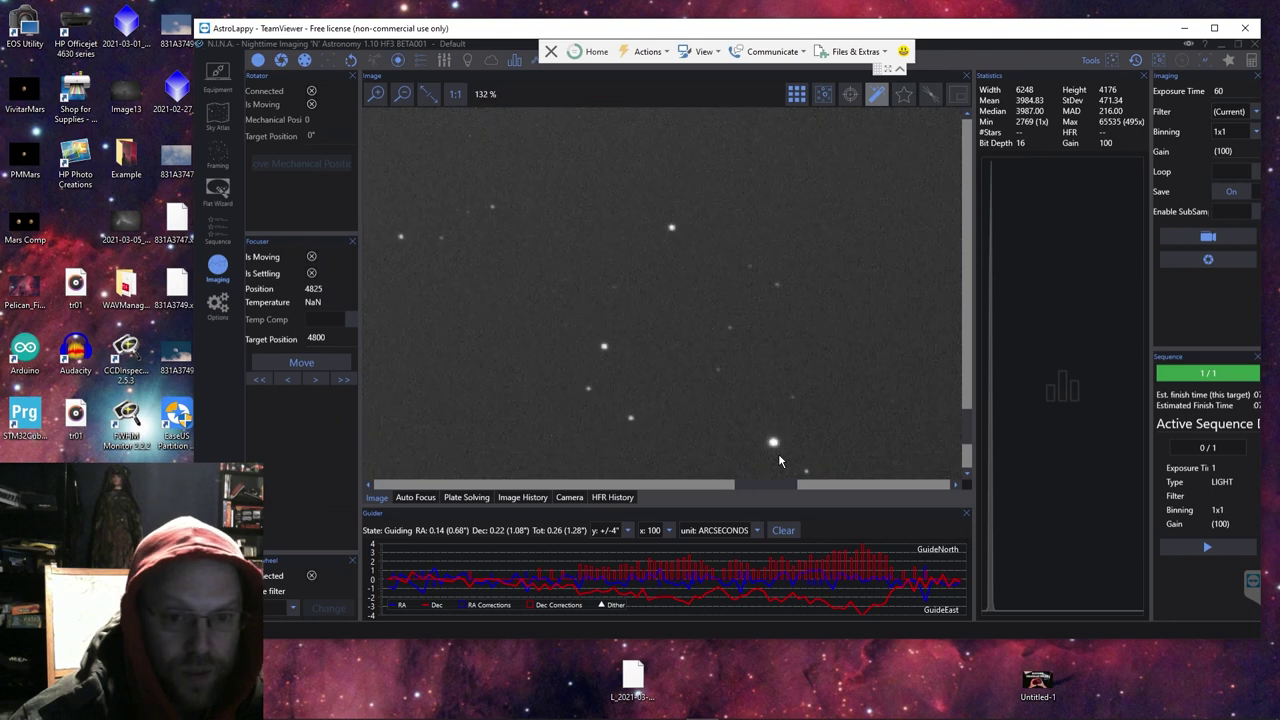
scroll(740, 455, down, 2)
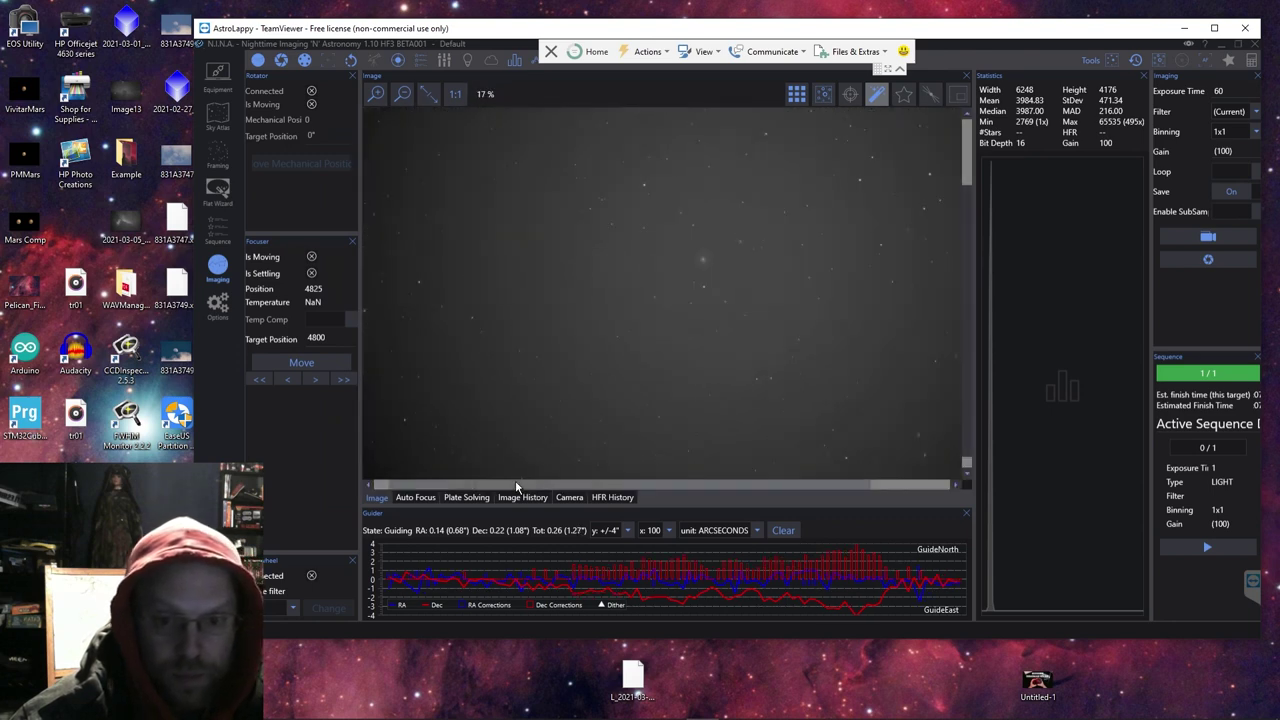
scroll(485, 427, up, 5)
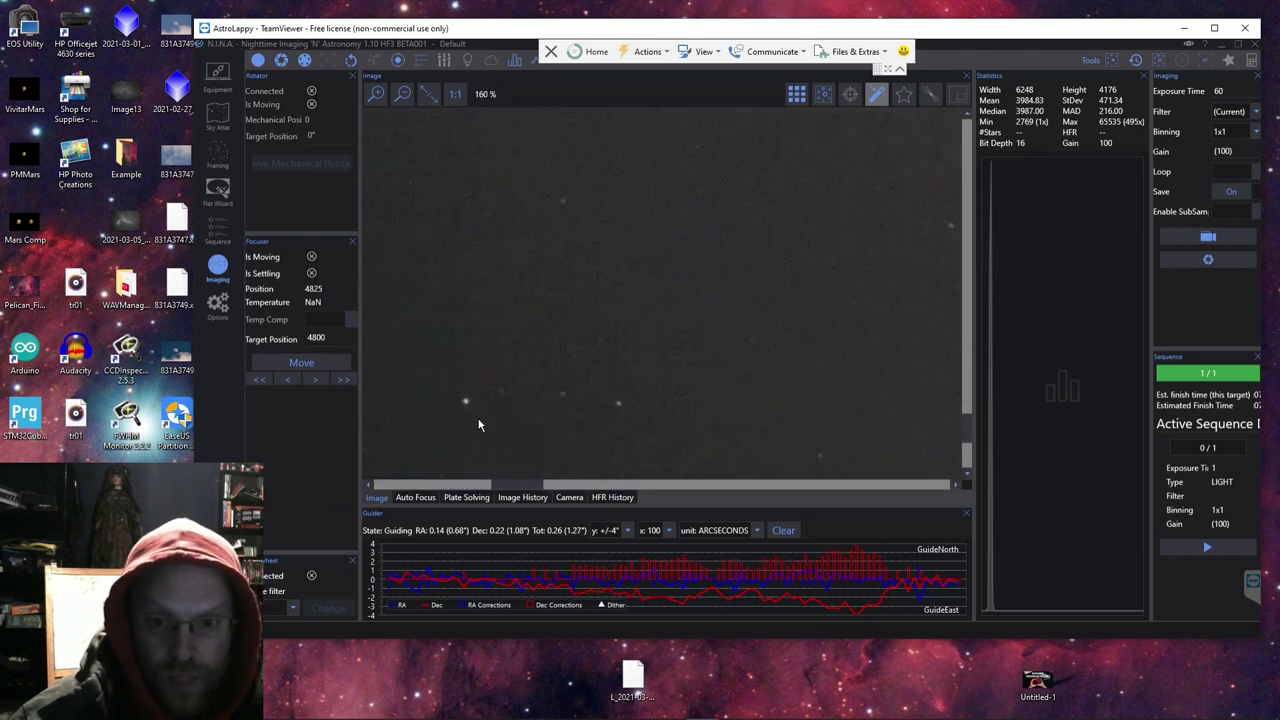